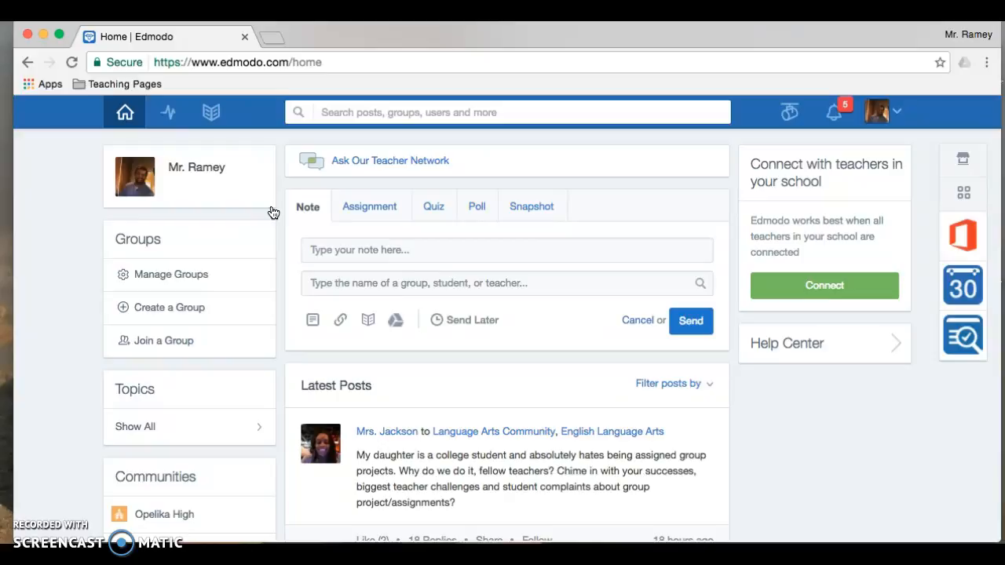
Step: Create the 'First period' group for 10th grade, Language Arts – English
{"action": "left_click", "coordinate": [213, 197]}
{"action": "left_click", "coordinate": [198, 232]}
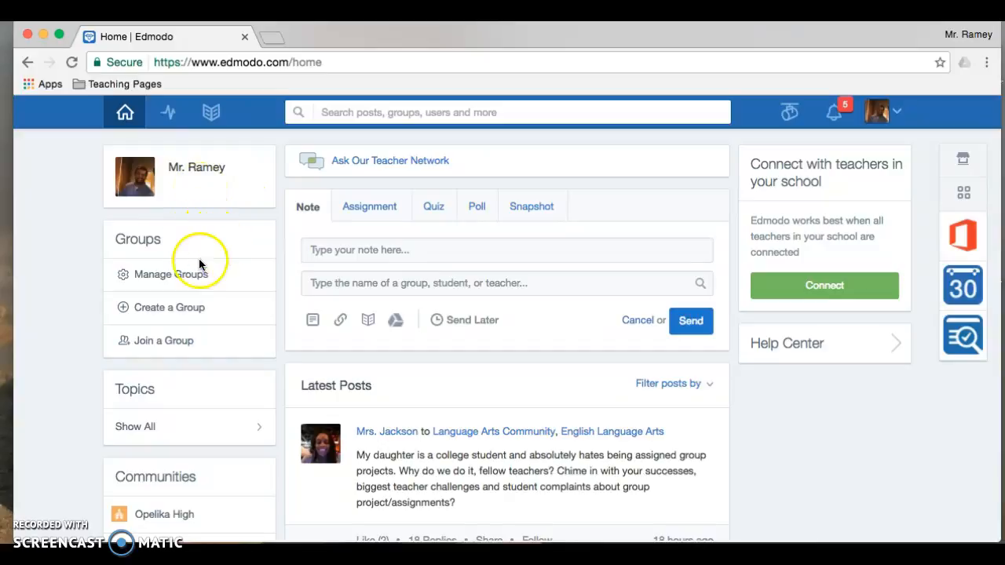
{"action": "left_click", "coordinate": [167, 316]}
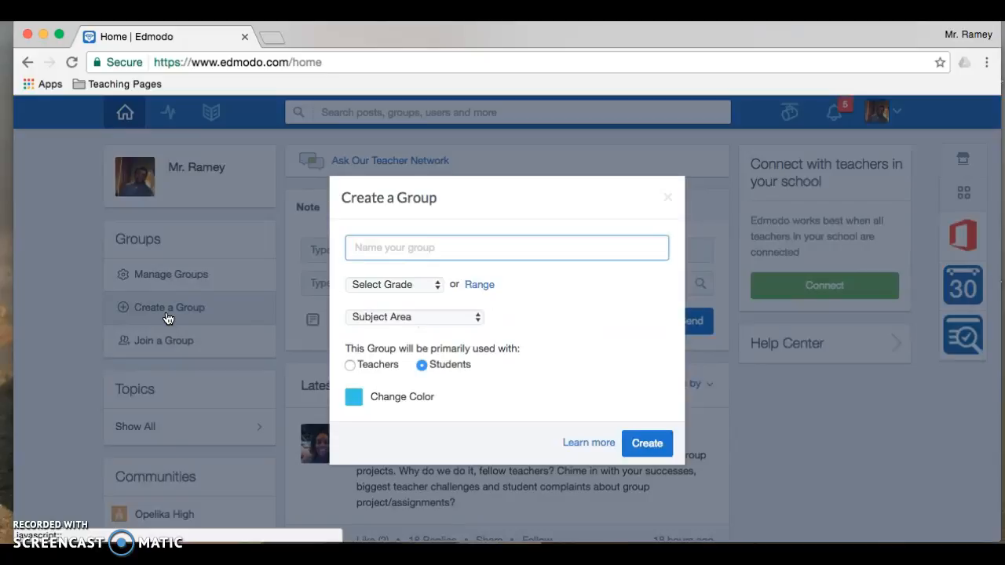
{"action": "type", "text": "First perios"}
{"action": "left_click", "coordinate": [385, 285]}
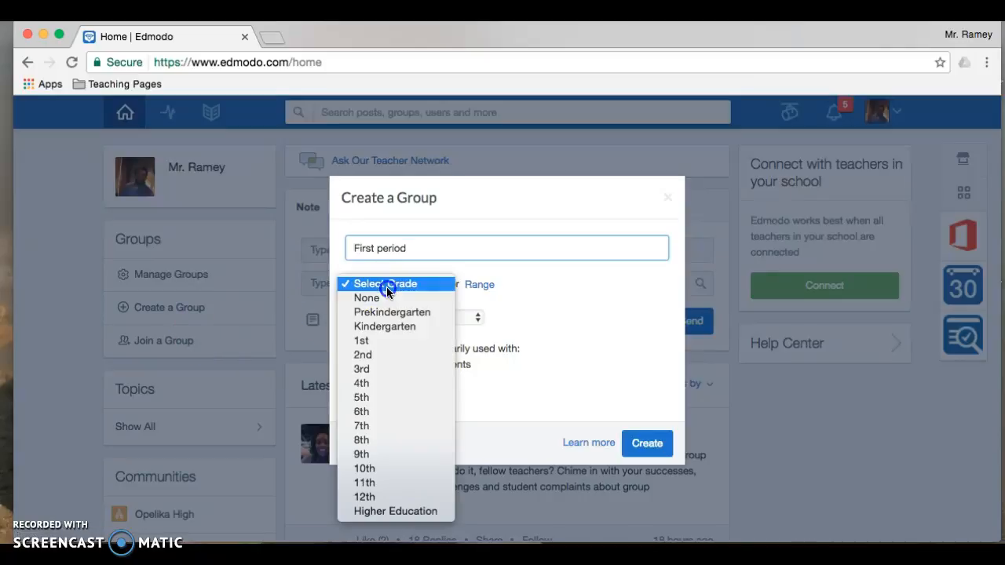
{"action": "left_click", "coordinate": [412, 468]}
{"action": "left_click", "coordinate": [476, 318]}
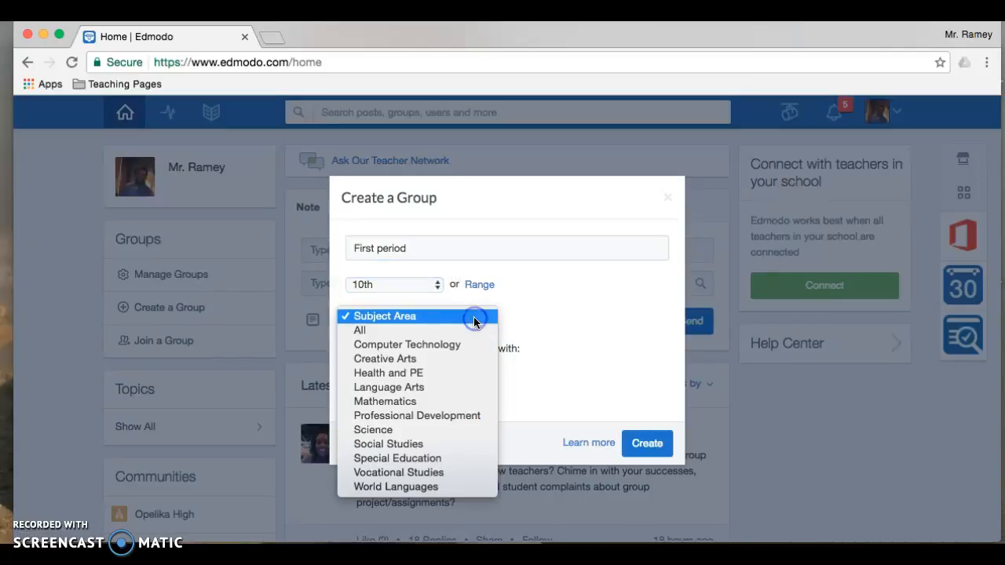
{"action": "left_click", "coordinate": [469, 388]}
{"action": "left_click", "coordinate": [521, 317]}
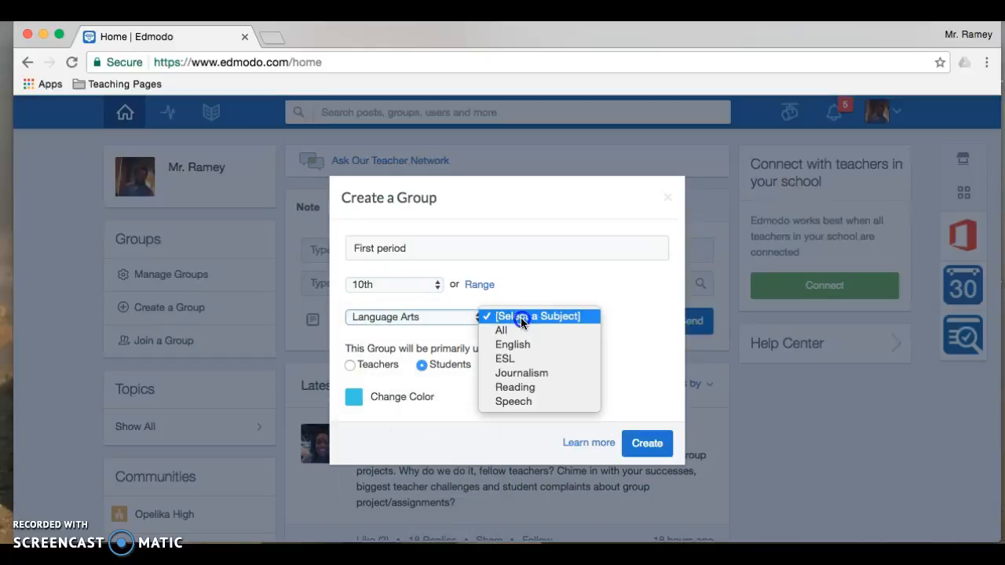
{"action": "left_click", "coordinate": [530, 346]}
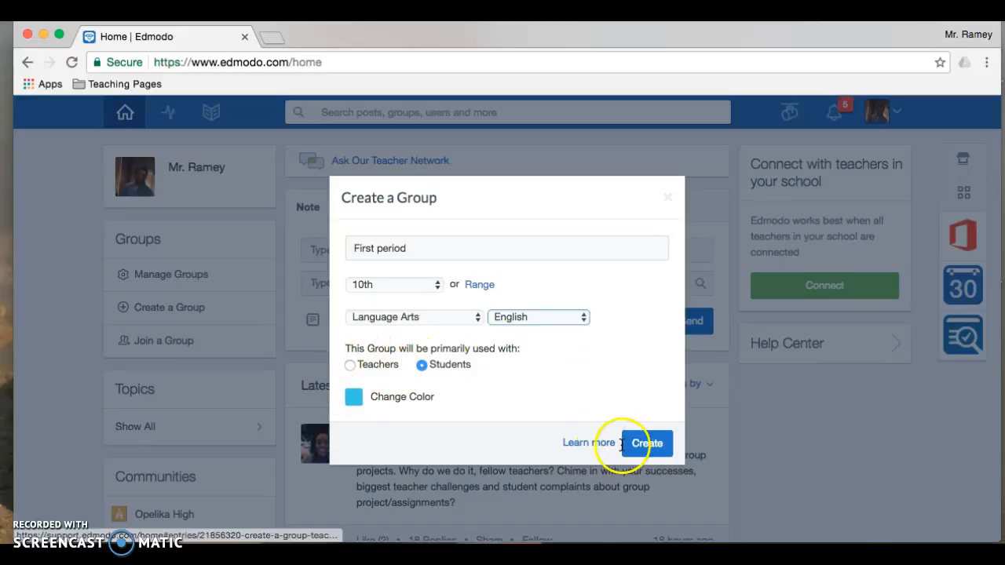
{"action": "left_click", "coordinate": [658, 445]}
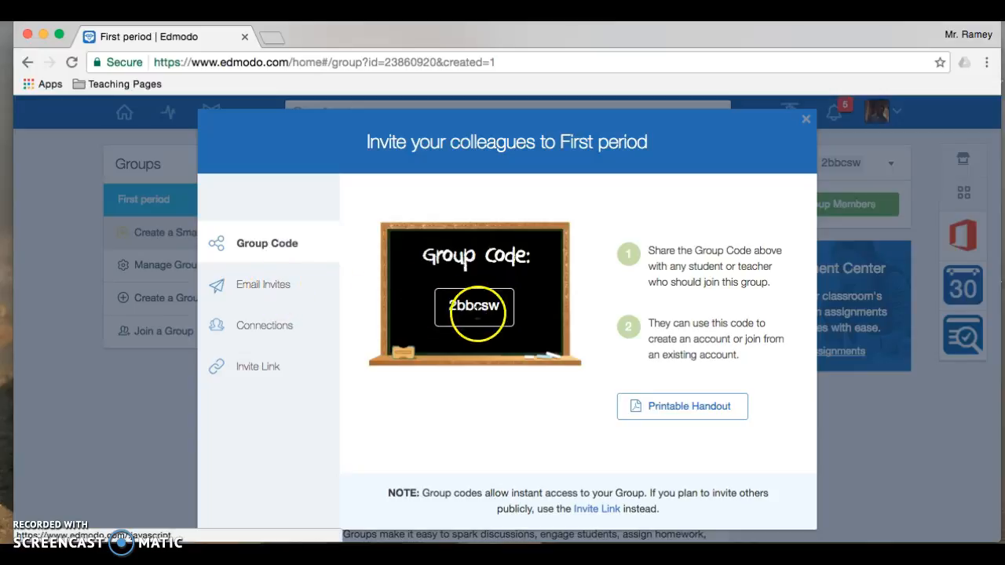
Step: Select the group's join code, then close the invite window to reach the group page
{"action": "left_click_drag", "start_coordinate": [500, 310], "coordinate": [450, 308]}
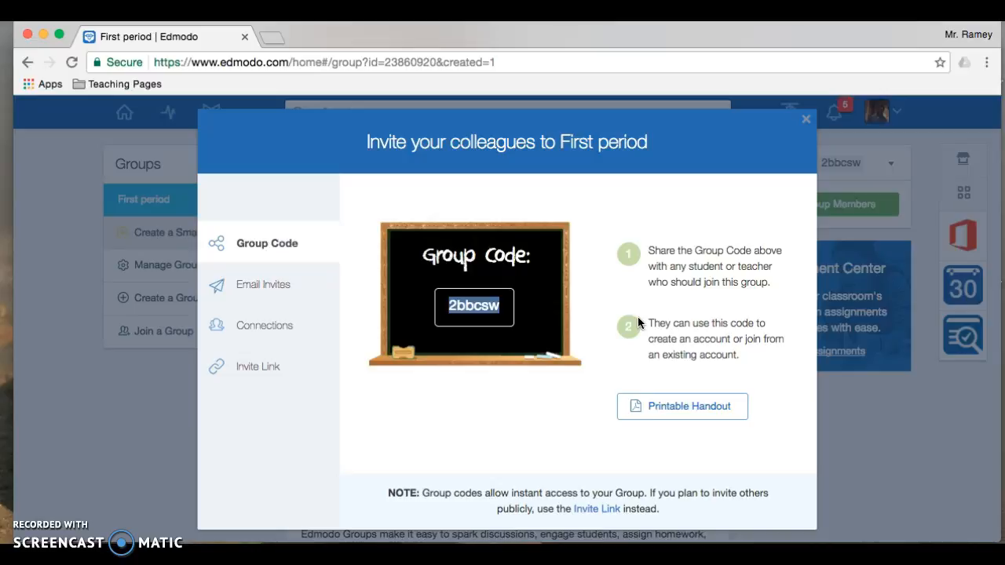
{"action": "left_click", "coordinate": [807, 119]}
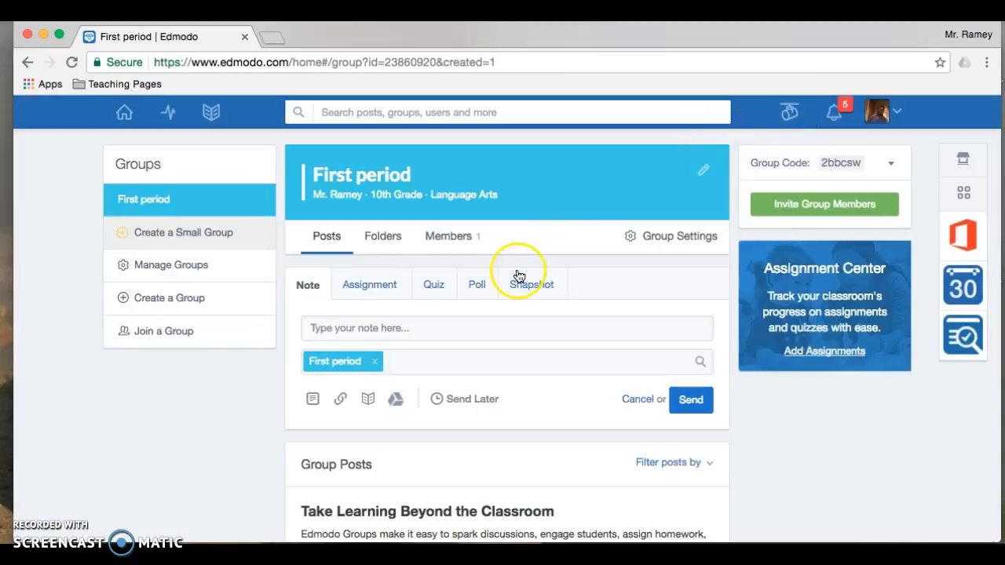
{"action": "scroll", "coordinate": [516, 275], "scroll_direction": "down", "scroll_amount": 3}
{"action": "scroll", "coordinate": [519, 277], "scroll_direction": "up", "scroll_amount": 3}
{"action": "scroll", "coordinate": [519, 276], "scroll_direction": "down", "scroll_amount": 3}
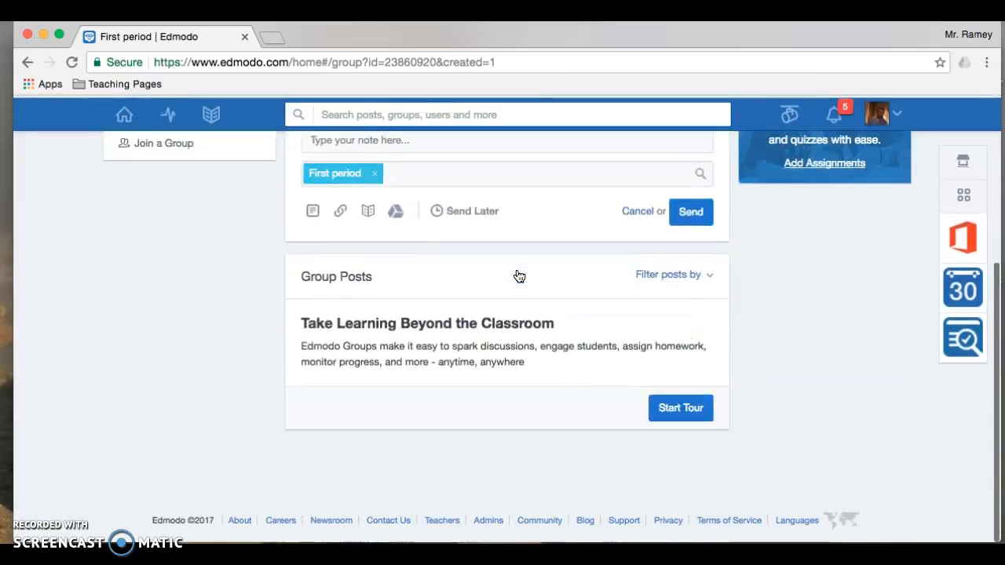
{"action": "scroll", "coordinate": [519, 277], "scroll_direction": "up", "scroll_amount": 2}
{"action": "scroll", "coordinate": [518, 276], "scroll_direction": "down", "scroll_amount": 2}
{"action": "scroll", "coordinate": [516, 274], "scroll_direction": "up", "scroll_amount": 3}
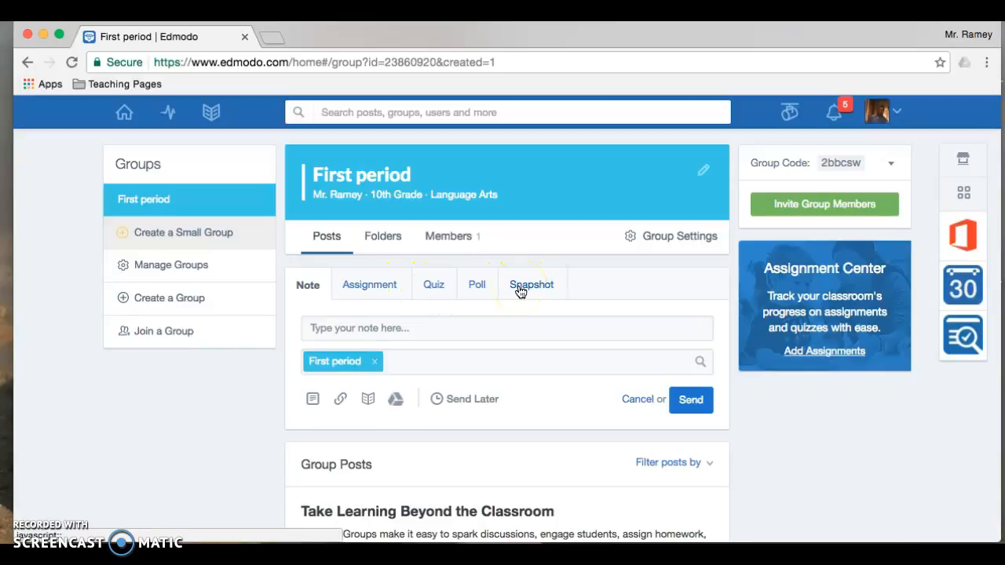
Step: Draft a group note about new-unit info and a PDF of the reading text, adding a Google Drive file
{"action": "left_click", "coordinate": [390, 290]}
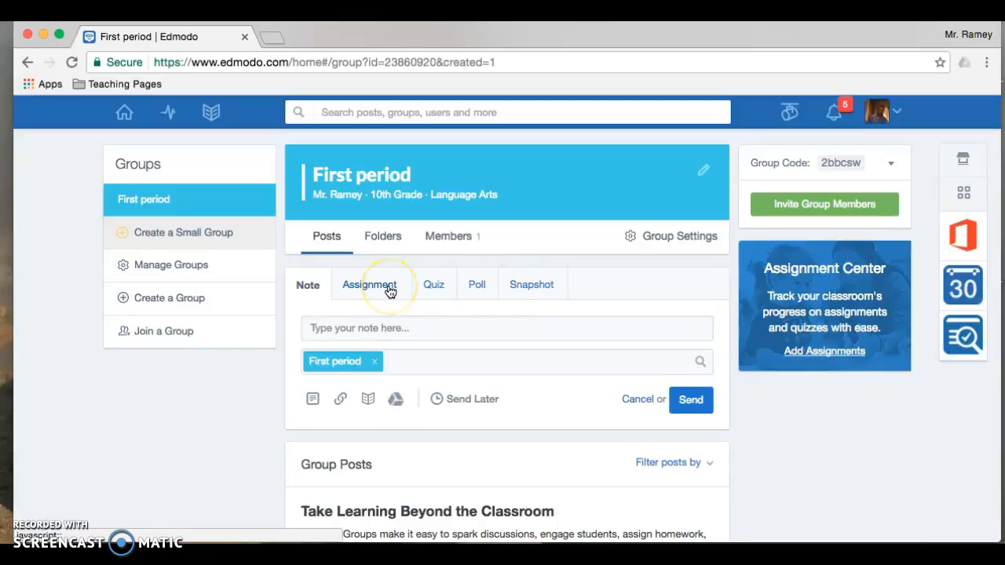
{"action": "left_click", "coordinate": [381, 327]}
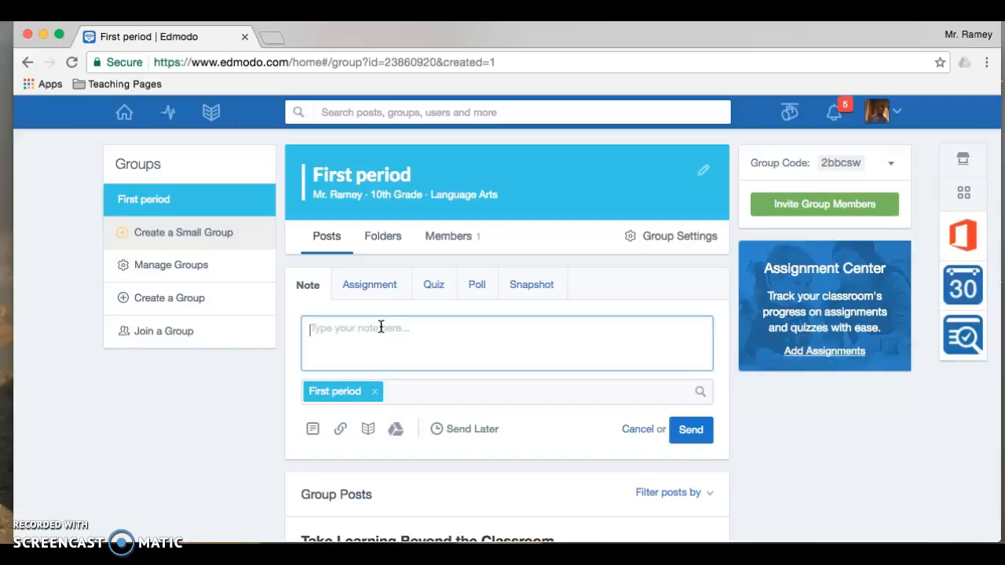
{"action": "type", "text": "Hi "}
{"action": "type", "text": "I wi"}
{"action": "type", "text": "ll adding"}
{"action": "type", "text": " some info for"}
{"action": "type", "text": " you"}
{"action": "key", "text": "BackSpace"}
{"action": "key", "text": "BackSpace"}
{"action": "key", "text": "BackSpace"}
{"action": "type", "text": "our new unit. Here is a "}
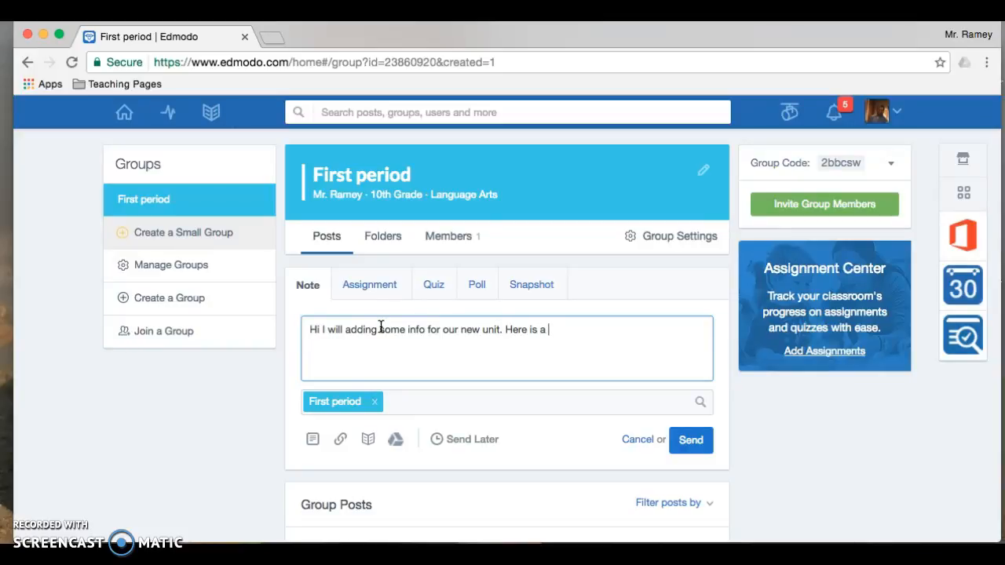
{"action": "type", "text": "pdf of the "}
{"action": "type", "text": "w"}
{"action": "type", "text": "text we're re"}
{"action": "type", "text": "ading"}
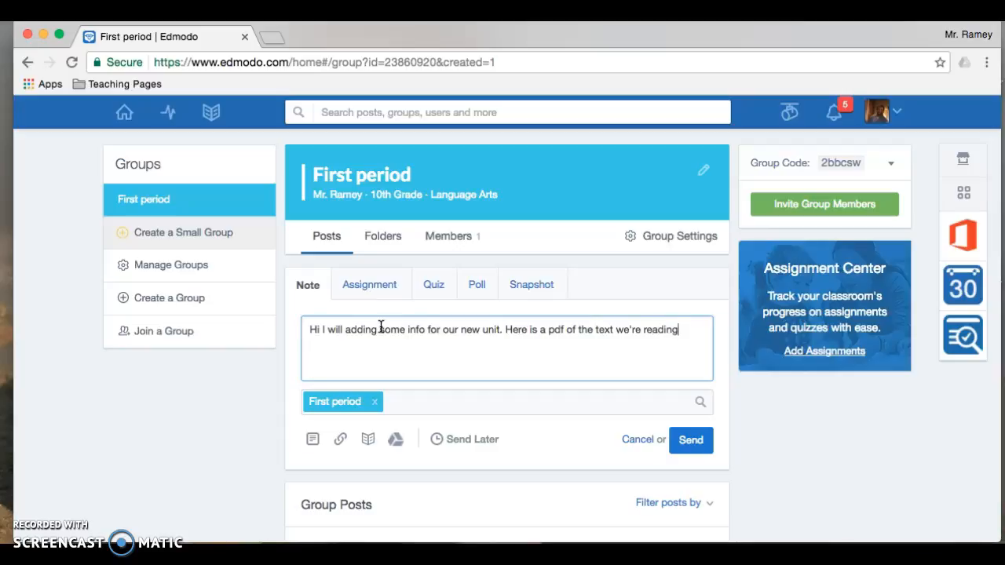
{"action": "double_click", "coordinate": [603, 330]}
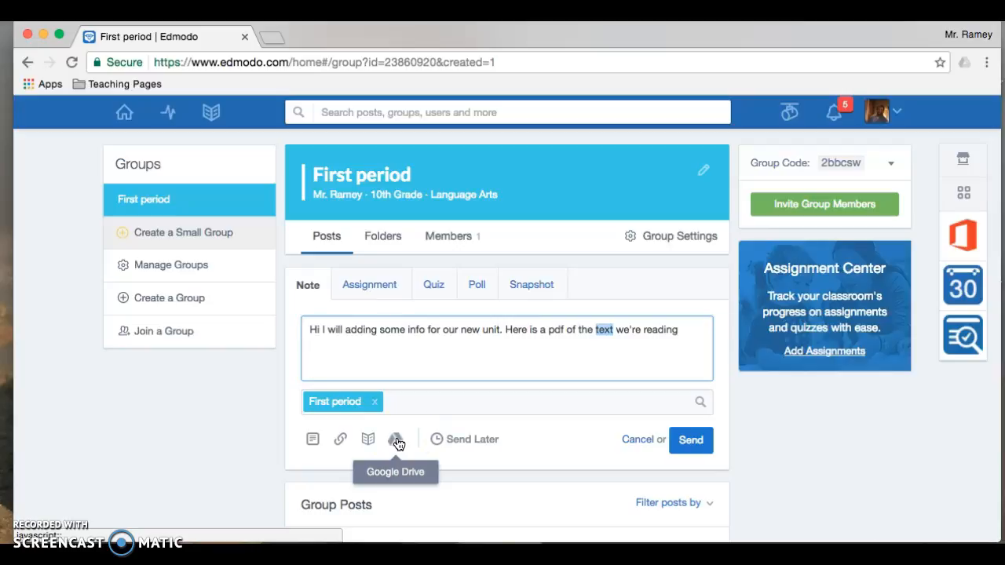
{"action": "left_click", "coordinate": [396, 442]}
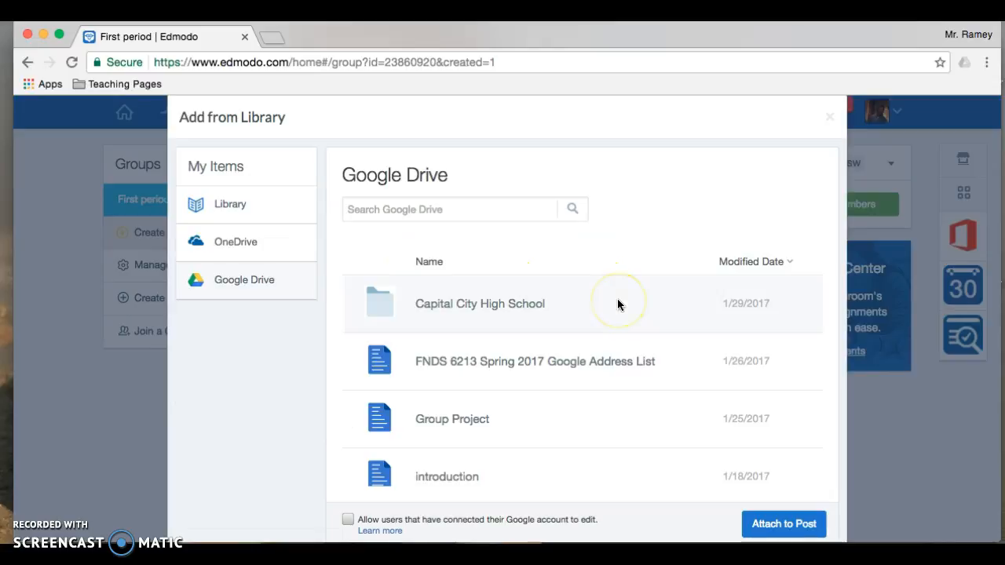
Step: Attach Occurrence Owl Creek Text.pdf from the Capital City High School folder and post the note
{"action": "left_click", "coordinate": [568, 314]}
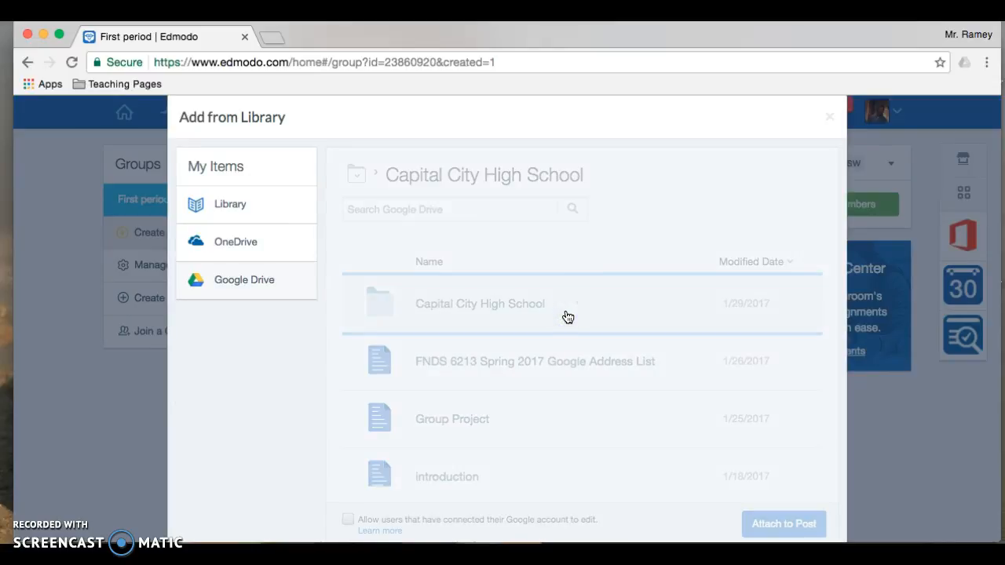
{"action": "left_click", "coordinate": [568, 316]}
{"action": "left_click", "coordinate": [524, 312]}
{"action": "left_click", "coordinate": [816, 374]}
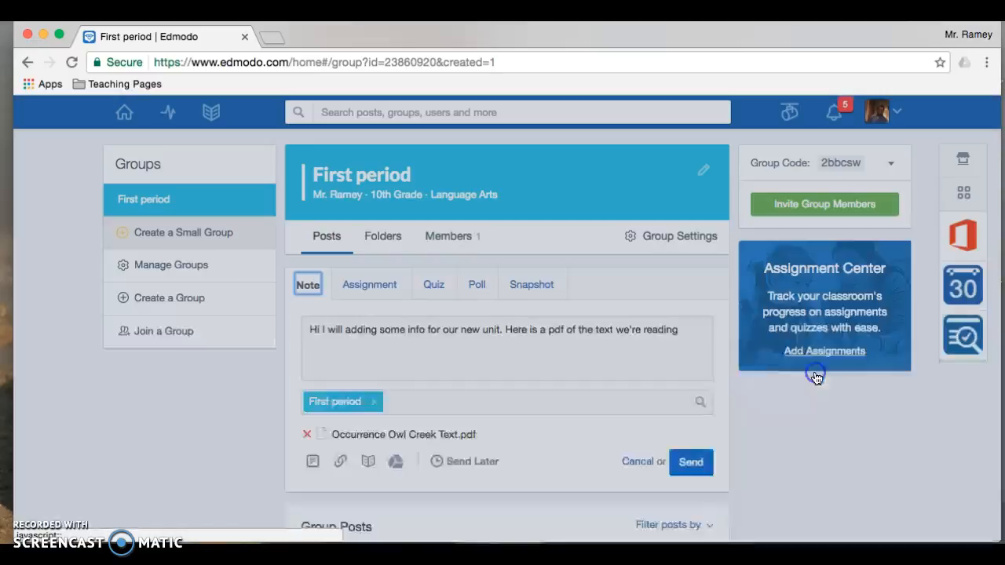
{"action": "left_click", "coordinate": [697, 470]}
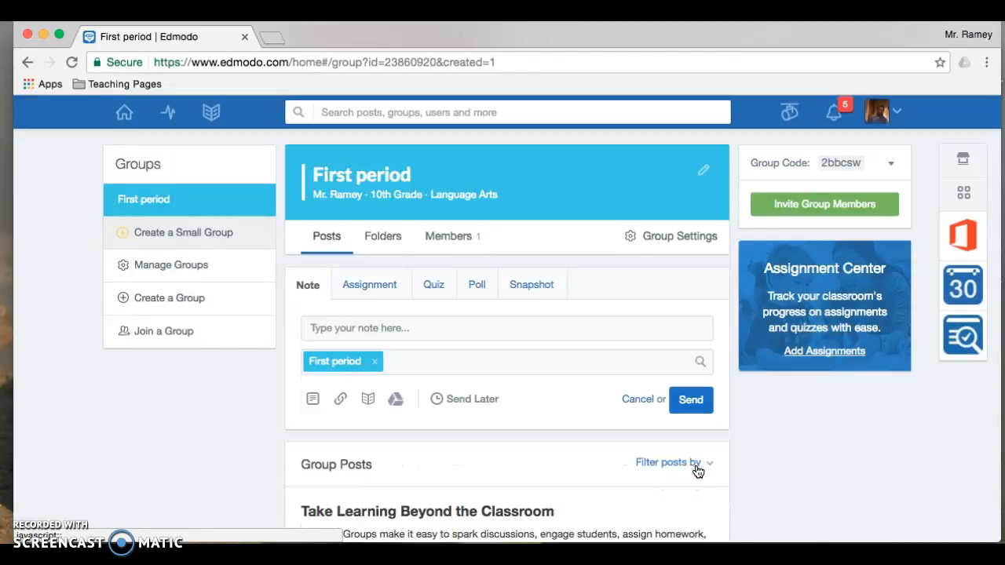
Step: Start a new quiz for the First period group
{"action": "scroll", "coordinate": [426, 432], "scroll_direction": "down", "scroll_amount": 3}
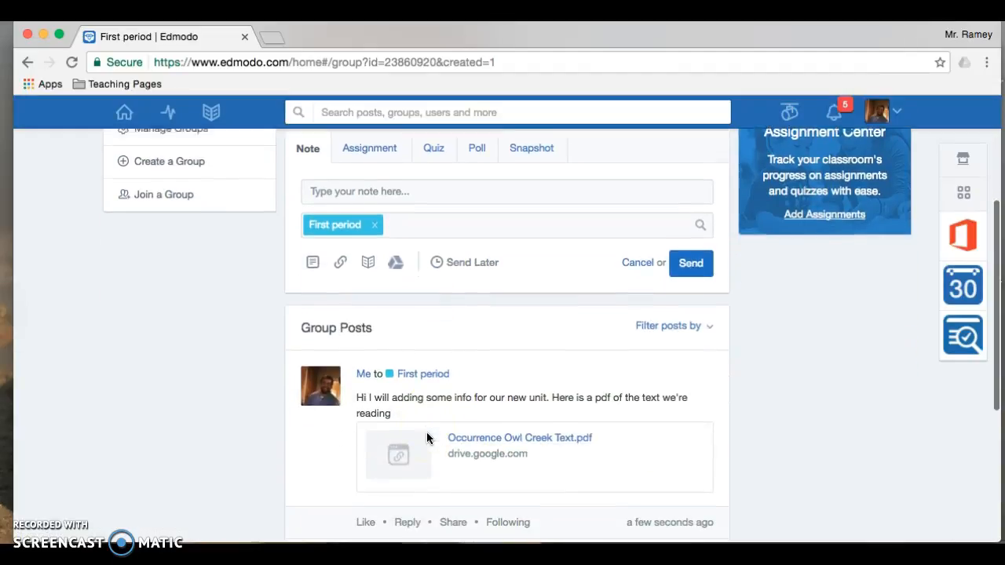
{"action": "scroll", "coordinate": [426, 438], "scroll_direction": "down", "scroll_amount": 3}
{"action": "left_click", "coordinate": [384, 286]}
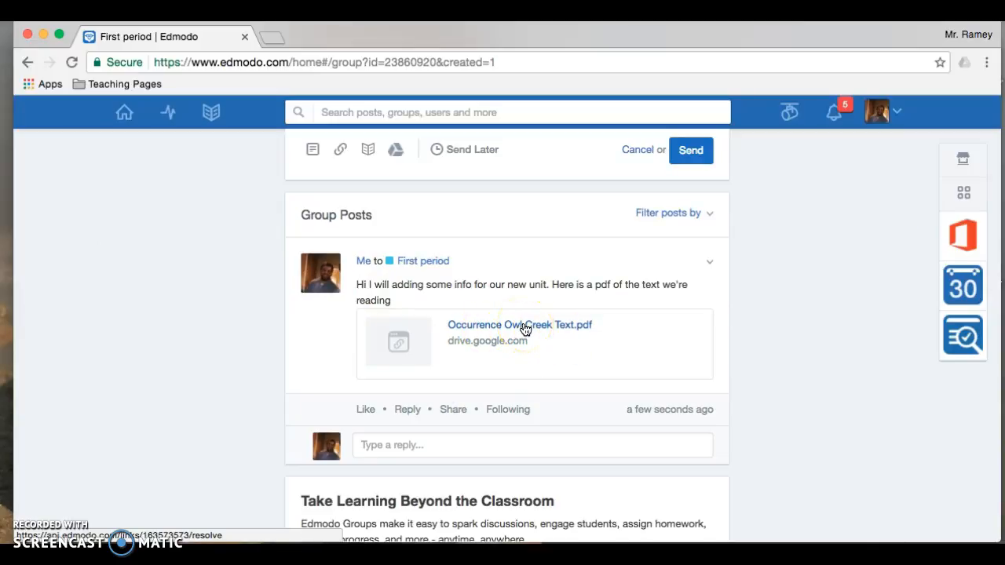
{"action": "scroll", "coordinate": [526, 330], "scroll_direction": "up", "scroll_amount": 5}
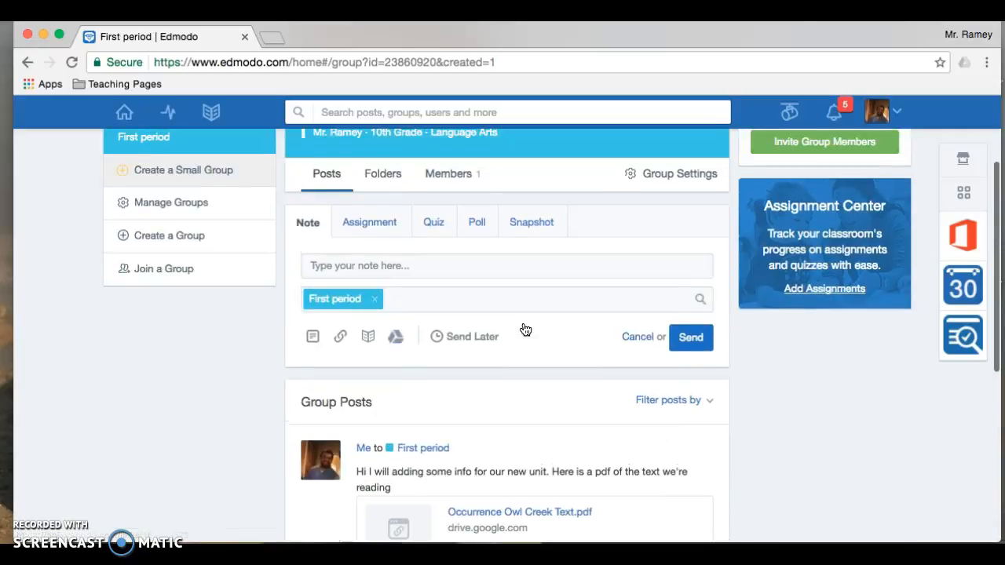
Step: Begin the quiz and rename its title to 'Quiz'
{"action": "left_click", "coordinate": [433, 225]}
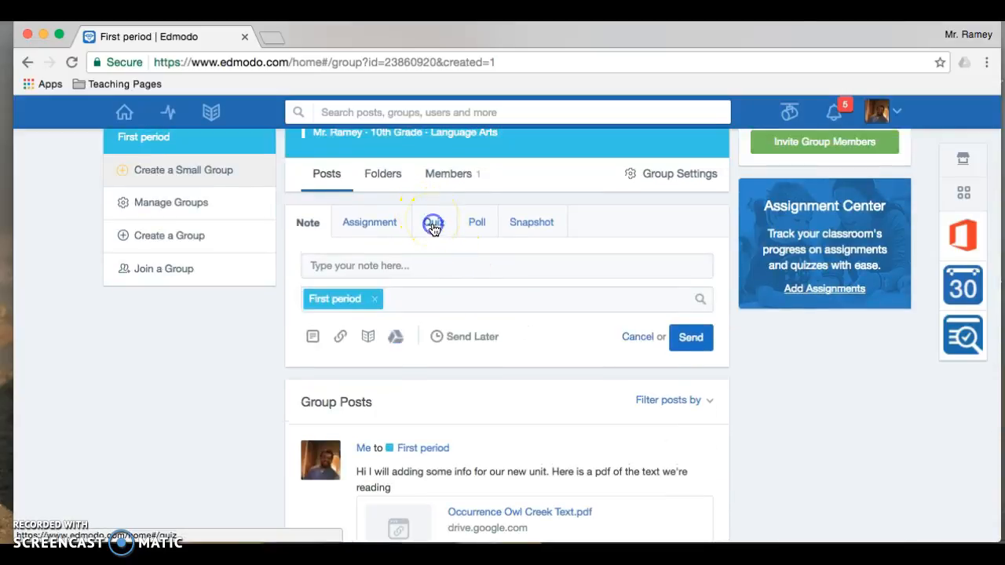
{"action": "scroll", "coordinate": [464, 309], "scroll_direction": "down", "scroll_amount": 2}
{"action": "scroll", "coordinate": [486, 291], "scroll_direction": "up", "scroll_amount": 1}
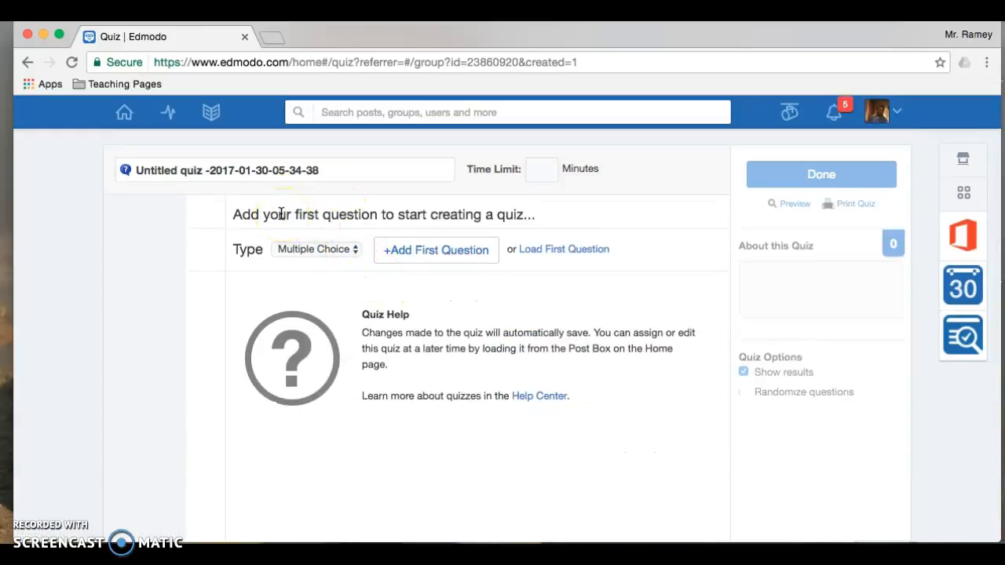
{"action": "left_click", "coordinate": [285, 168]}
{"action": "type", "text": "Q"}
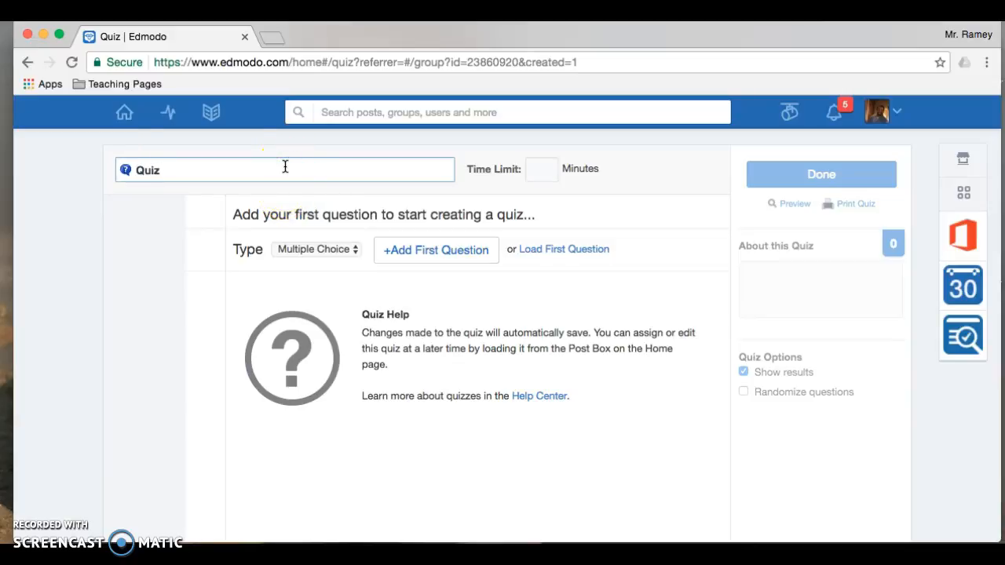
{"action": "type", "text": "uiz"}
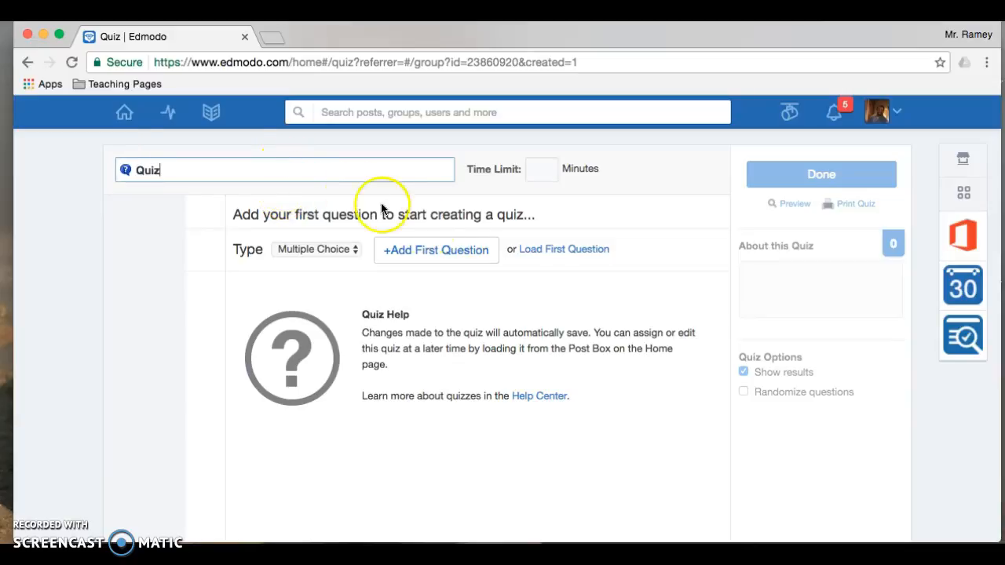
Step: Load the saved 5-point point-of-view matching question into the quiz
{"action": "left_click", "coordinate": [350, 250]}
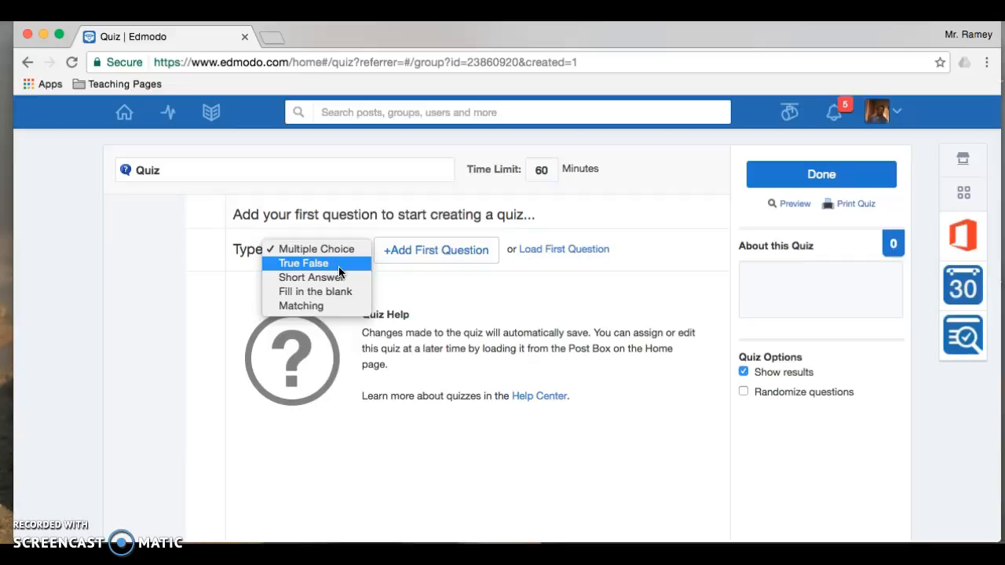
{"action": "left_click", "coordinate": [552, 254]}
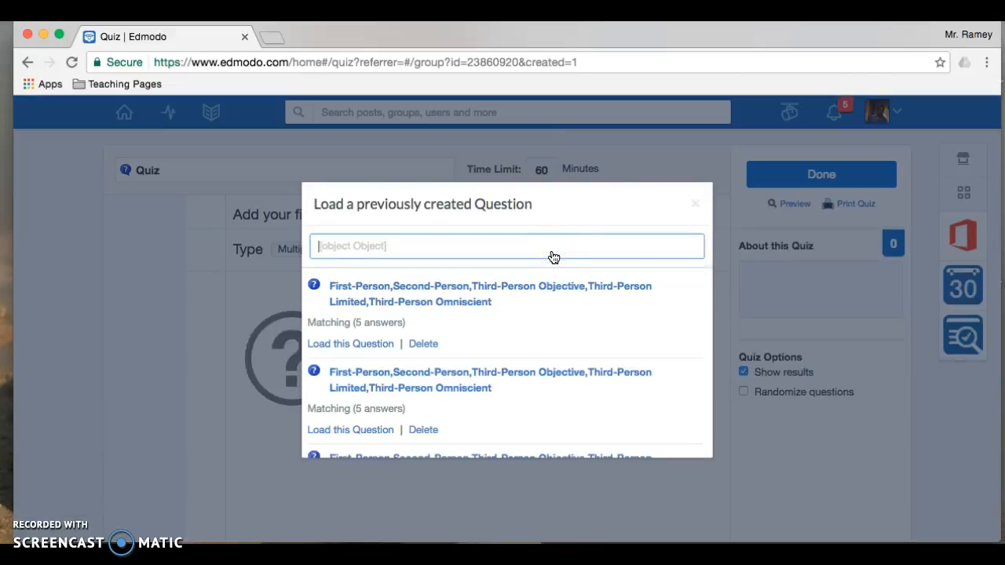
{"action": "left_click", "coordinate": [443, 300]}
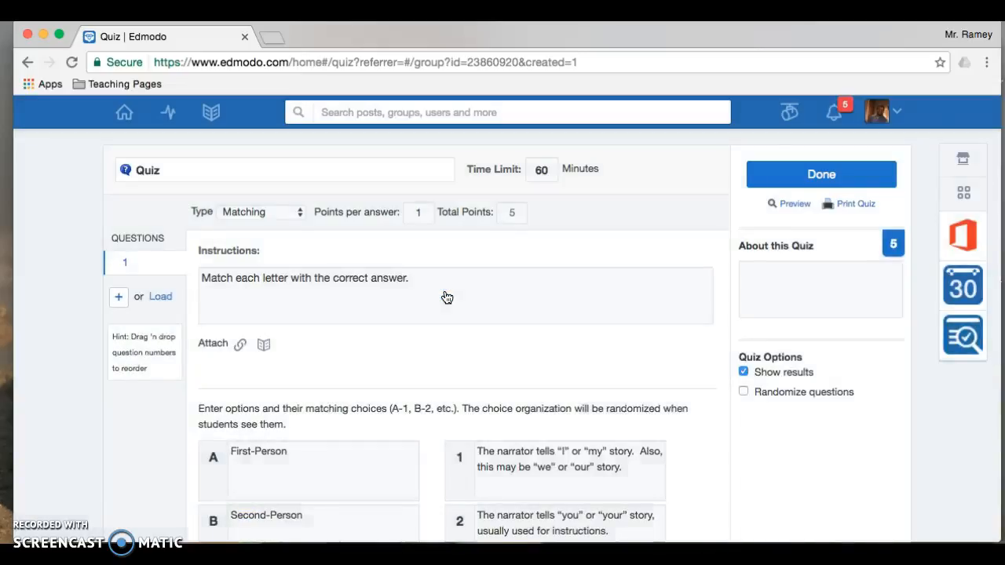
{"action": "left_click", "coordinate": [478, 301]}
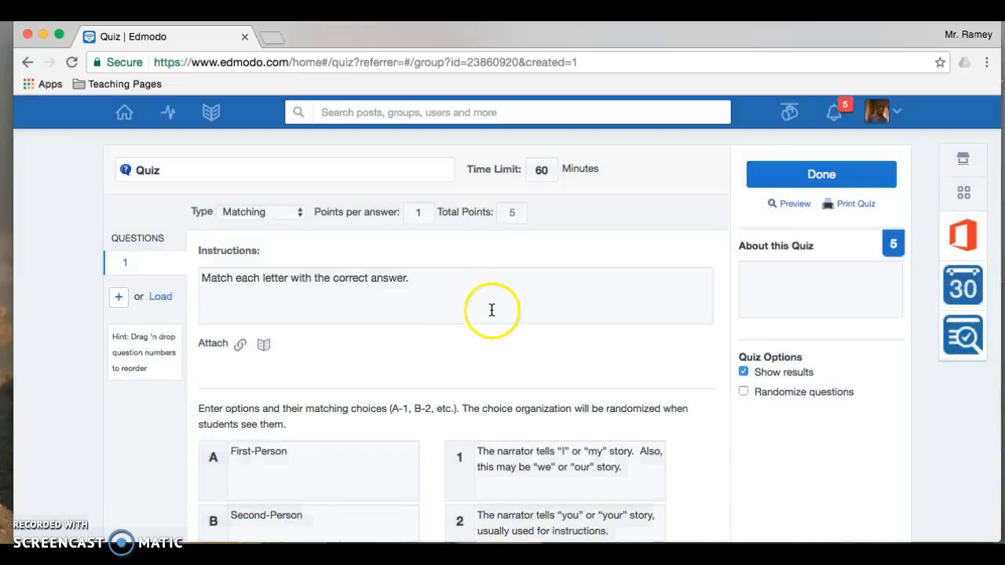
{"action": "scroll", "coordinate": [501, 327], "scroll_direction": "down", "scroll_amount": 5}
{"action": "scroll", "coordinate": [503, 325], "scroll_direction": "down", "scroll_amount": 5}
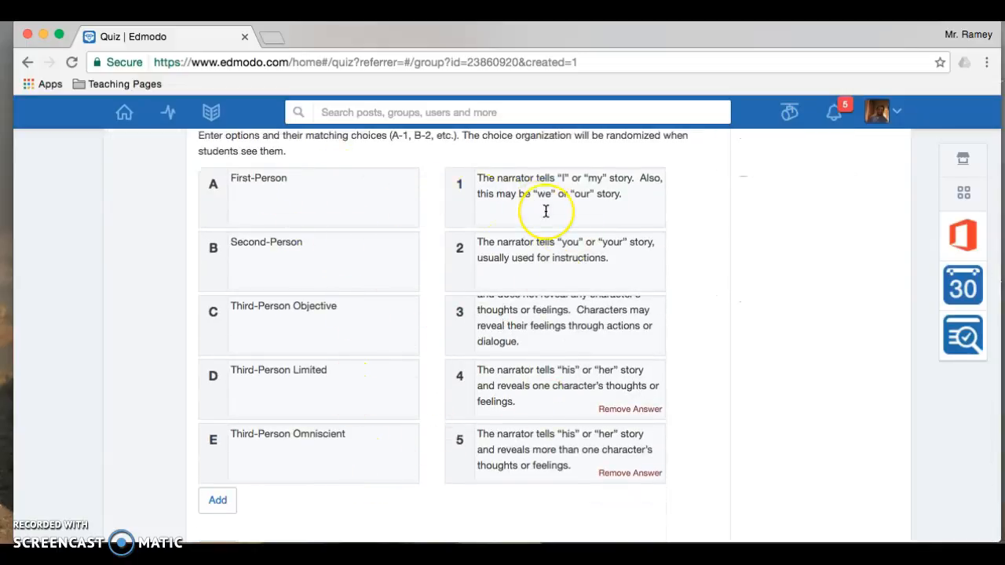
{"action": "scroll", "coordinate": [545, 211], "scroll_direction": "up", "scroll_amount": 5}
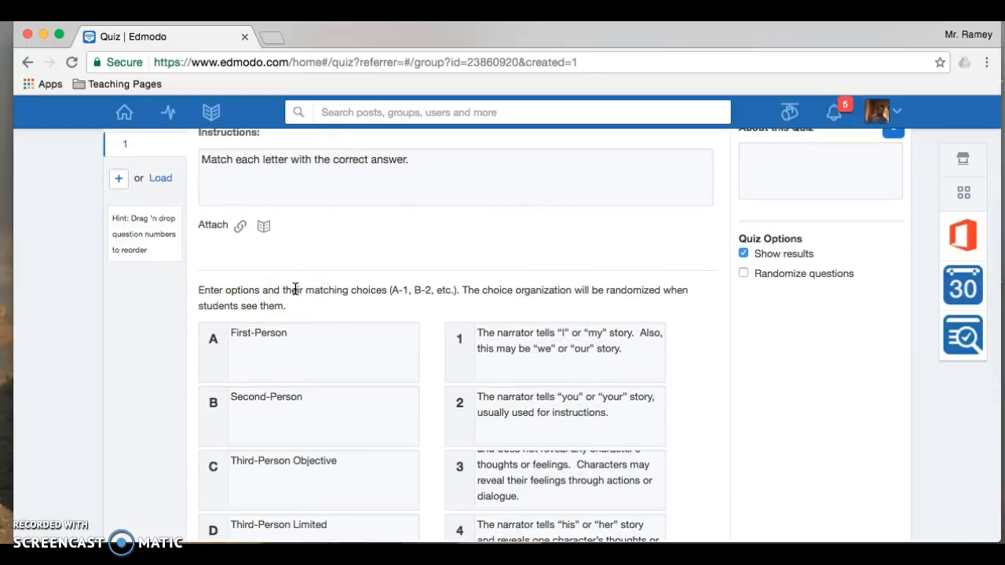
{"action": "scroll", "coordinate": [295, 289], "scroll_direction": "up", "scroll_amount": 3}
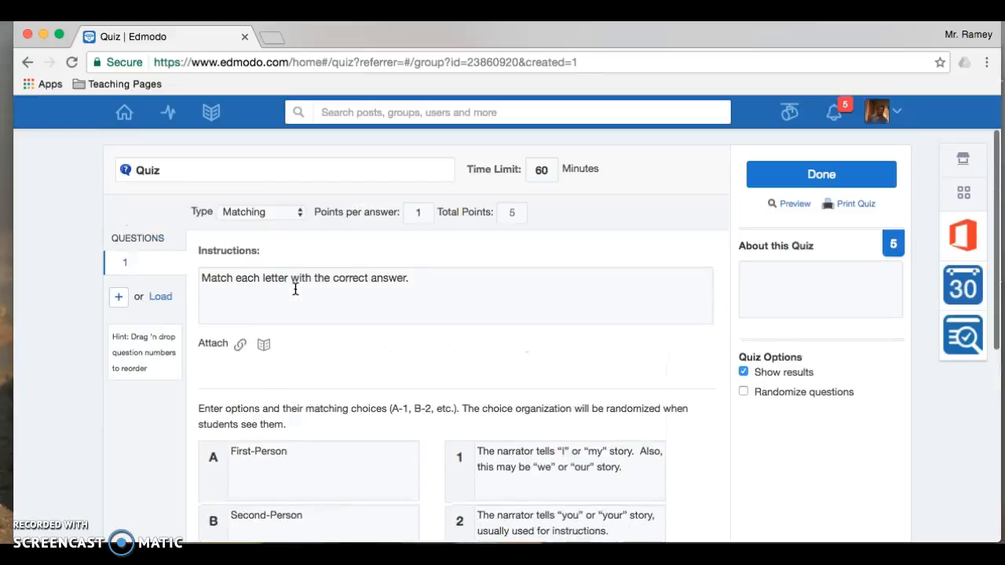
Step: Finish the quiz and dismiss the invite-colleagues window
{"action": "left_click", "coordinate": [818, 179]}
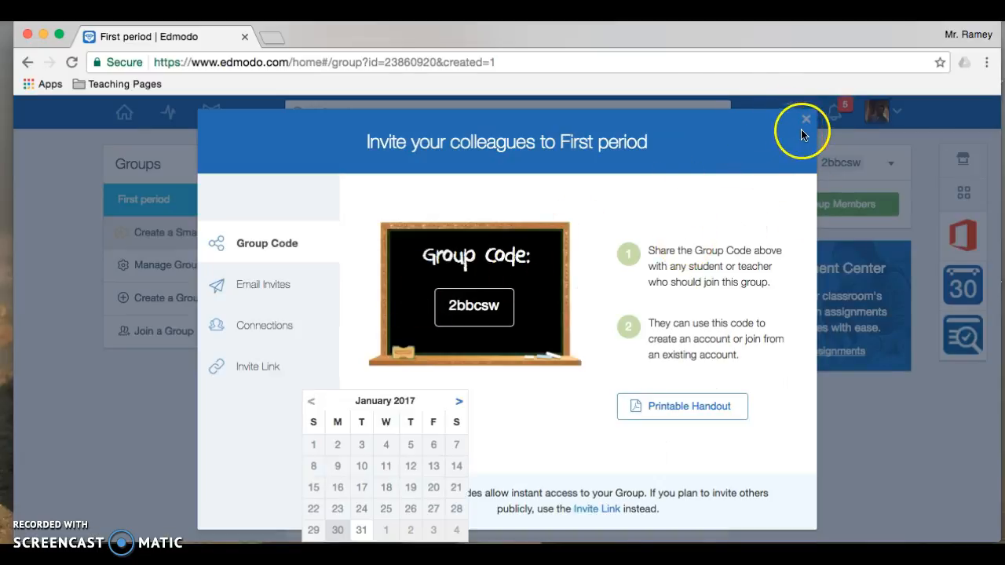
{"action": "left_click", "coordinate": [806, 120]}
{"action": "left_click", "coordinate": [440, 437]}
{"action": "scroll", "coordinate": [440, 434], "scroll_direction": "down", "scroll_amount": 5}
{"action": "scroll", "coordinate": [439, 436], "scroll_direction": "up", "scroll_amount": 3}
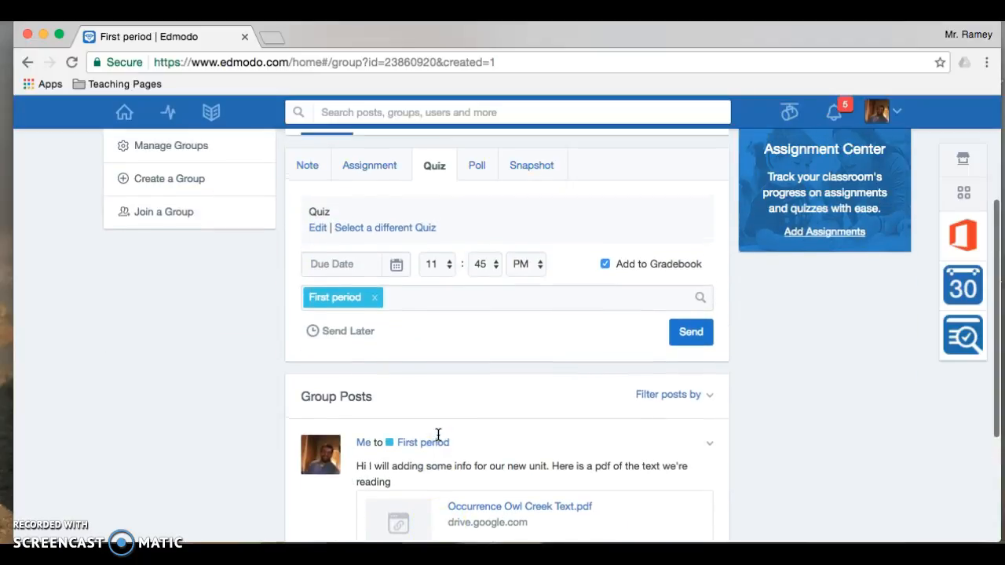
Step: Assign the quiz to First period, due January 31, 2017 at 11:45 pm
{"action": "left_click", "coordinate": [396, 265]}
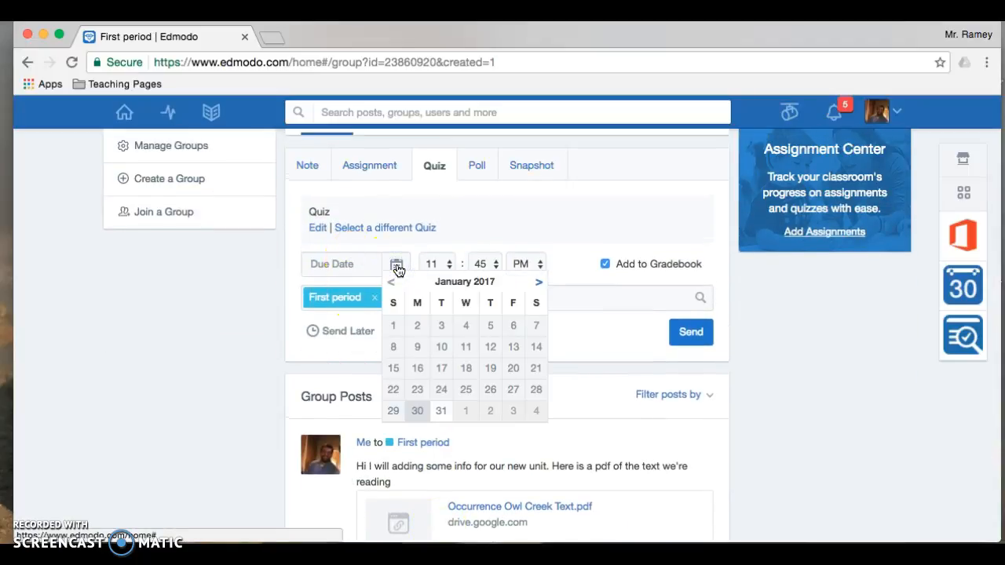
{"action": "left_click", "coordinate": [441, 411]}
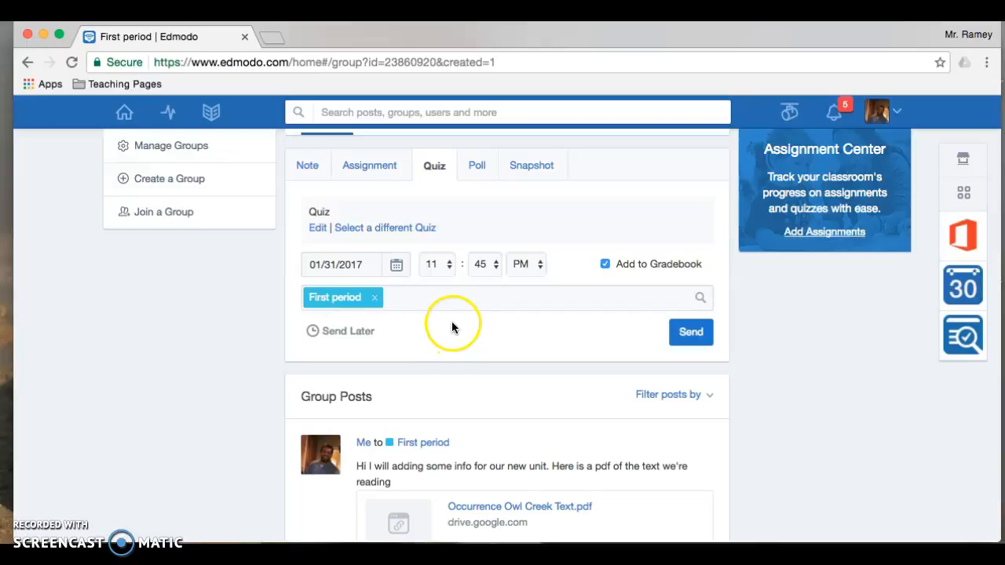
{"action": "left_click", "coordinate": [413, 299]}
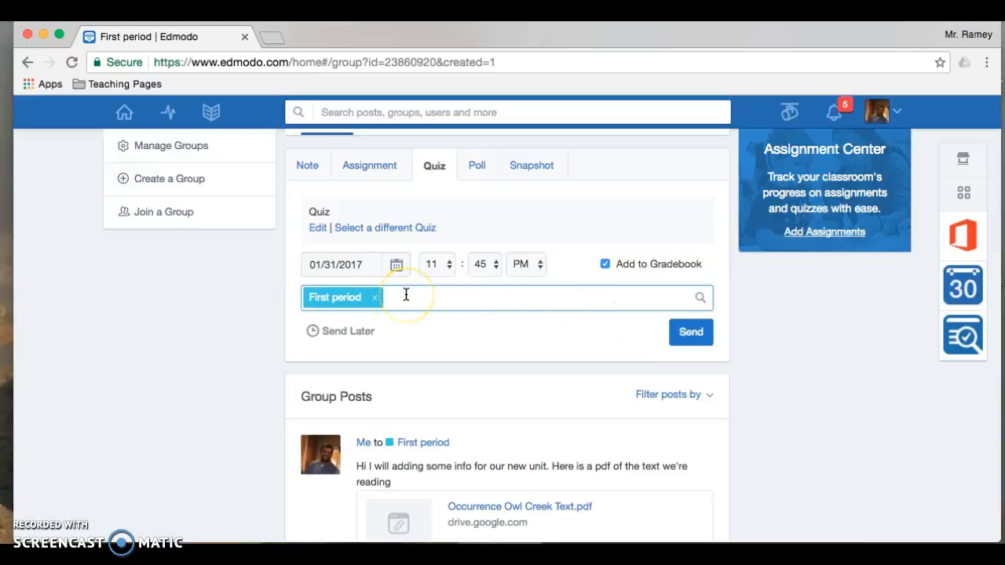
{"action": "left_click", "coordinate": [691, 333]}
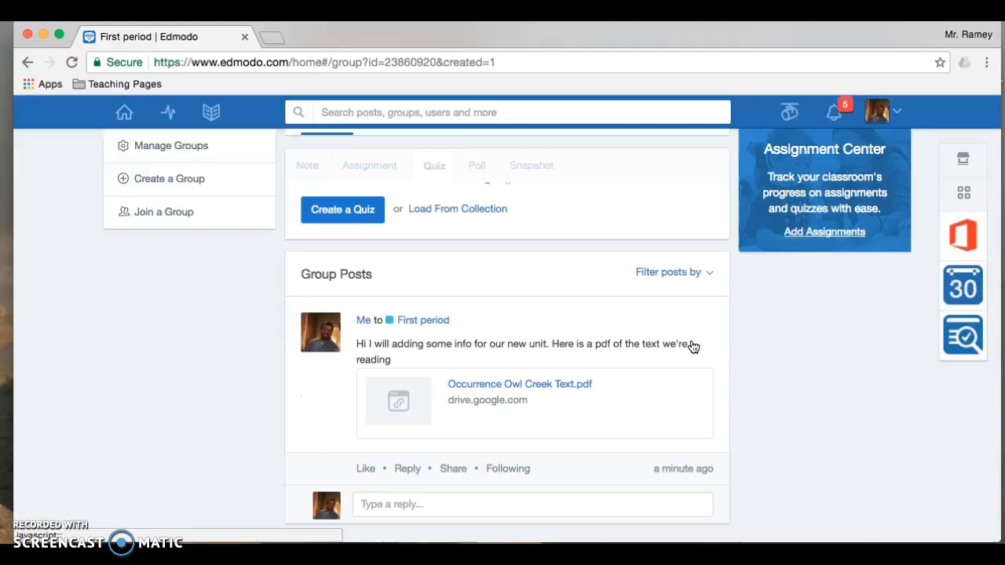
{"action": "scroll", "coordinate": [694, 347], "scroll_direction": "down", "scroll_amount": 2}
{"action": "scroll", "coordinate": [694, 347], "scroll_direction": "down", "scroll_amount": 5}
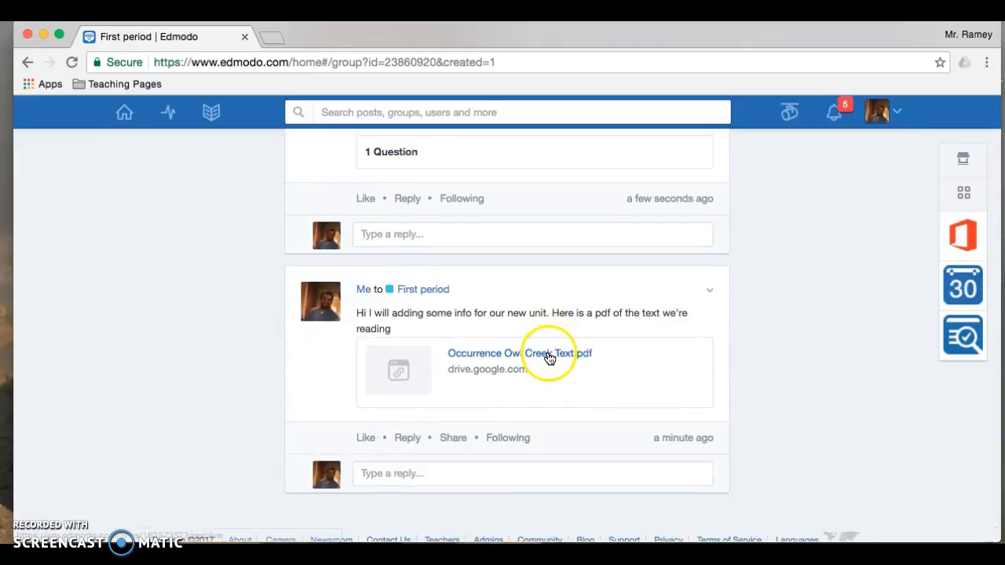
{"action": "scroll", "coordinate": [550, 358], "scroll_direction": "up", "scroll_amount": 6}
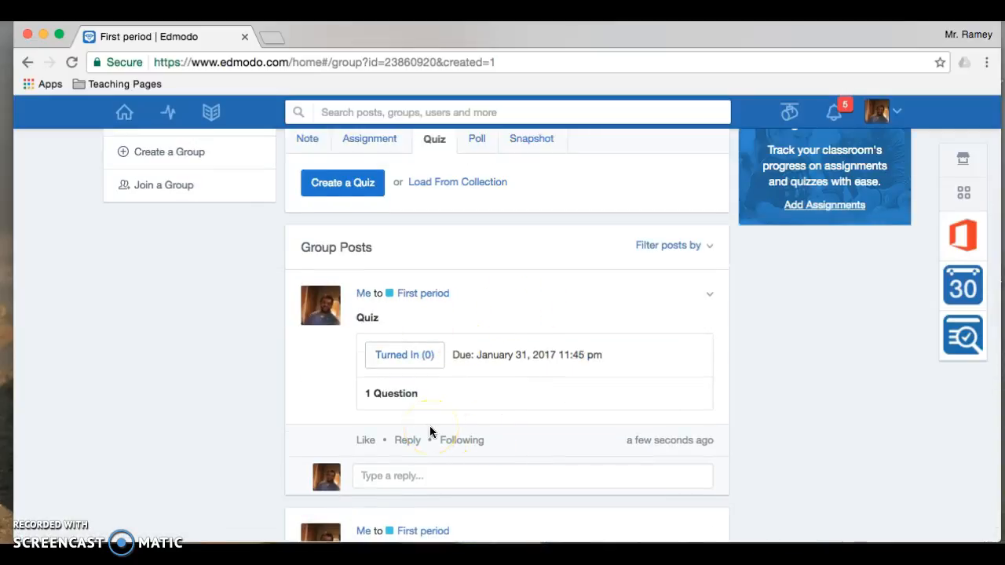
{"action": "scroll", "coordinate": [430, 432], "scroll_direction": "up", "scroll_amount": 4}
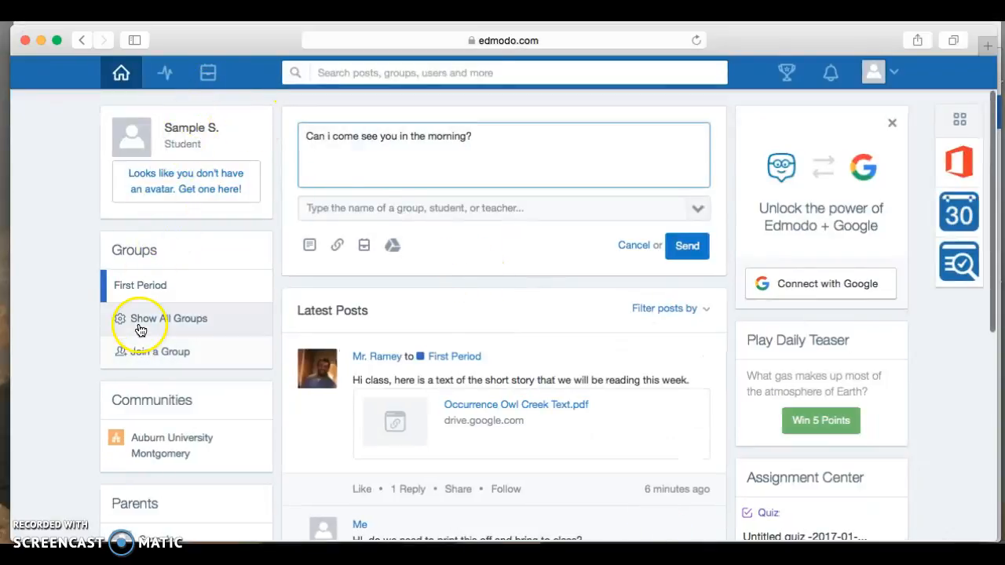
Step: Join First period as the student by entering the group's join code
{"action": "left_click", "coordinate": [148, 351]}
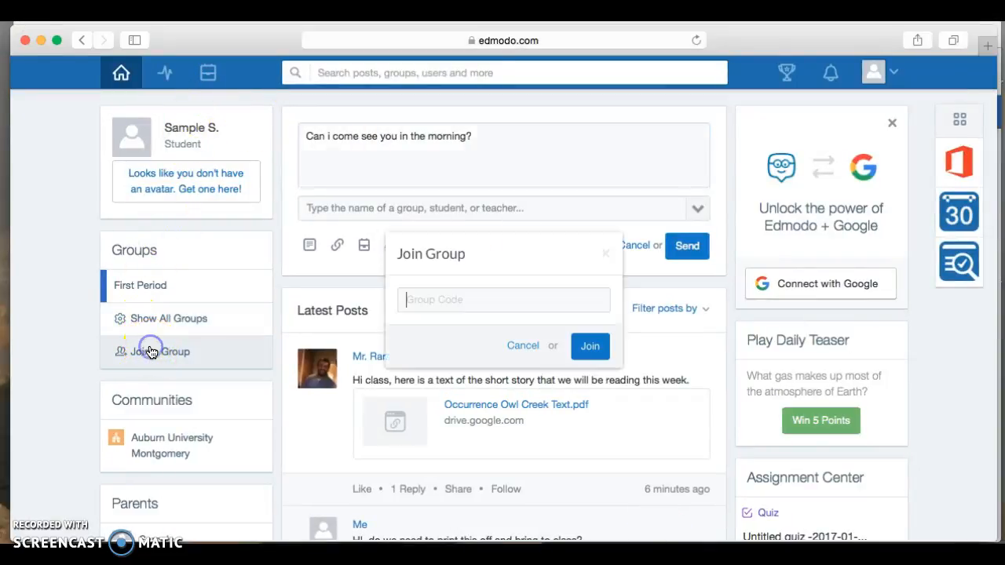
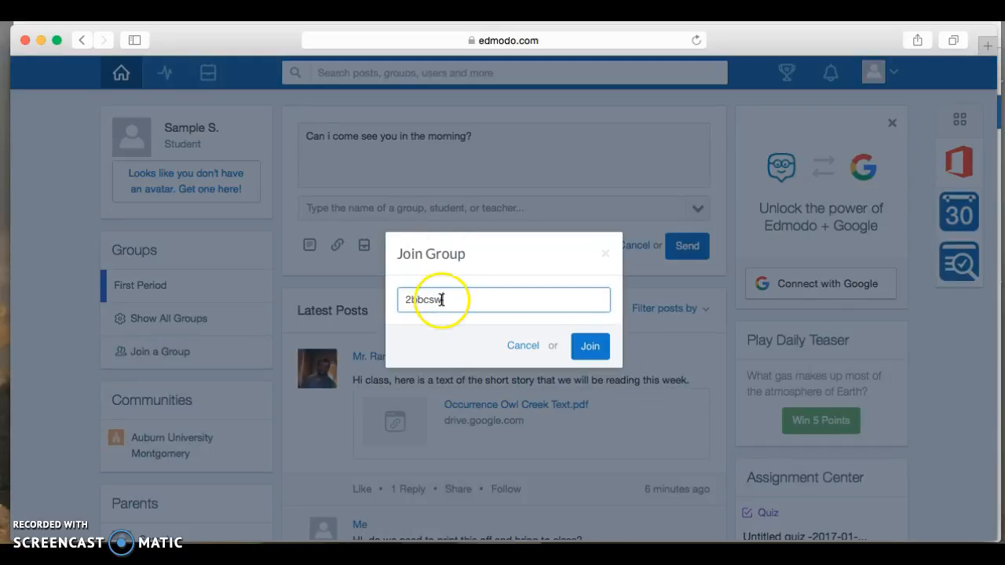
{"action": "left_click", "coordinate": [594, 352]}
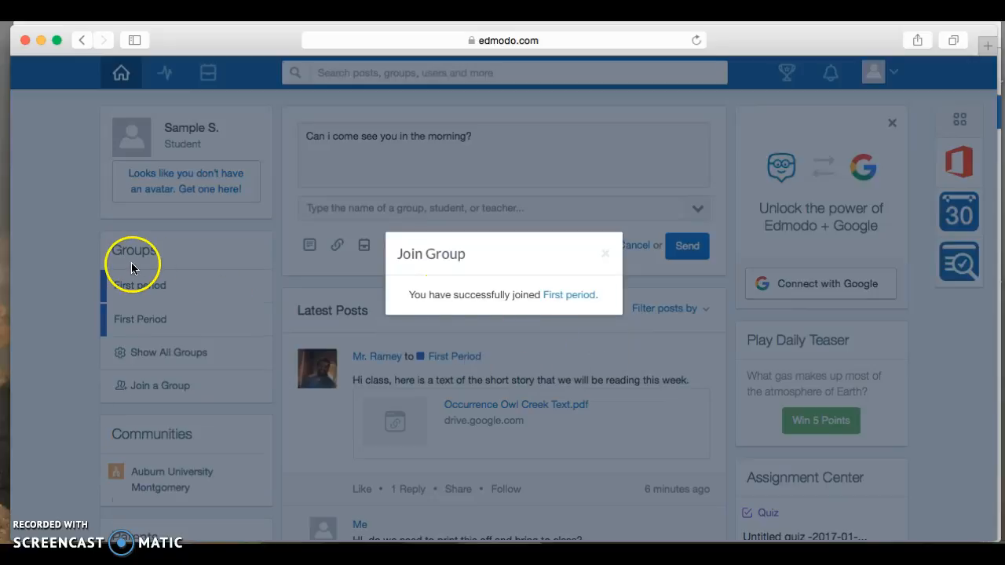
{"action": "left_click", "coordinate": [605, 254]}
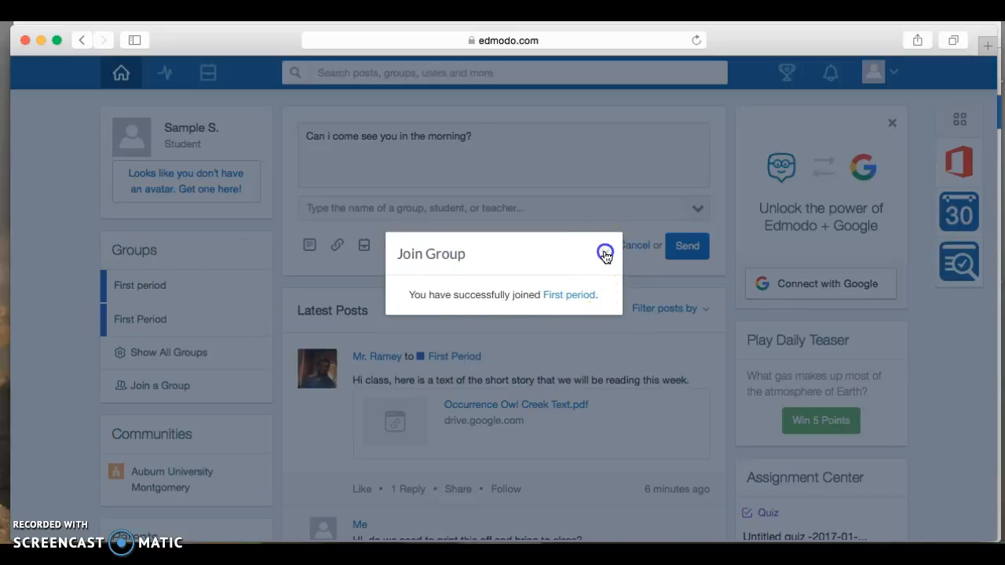
{"action": "left_click", "coordinate": [161, 287]}
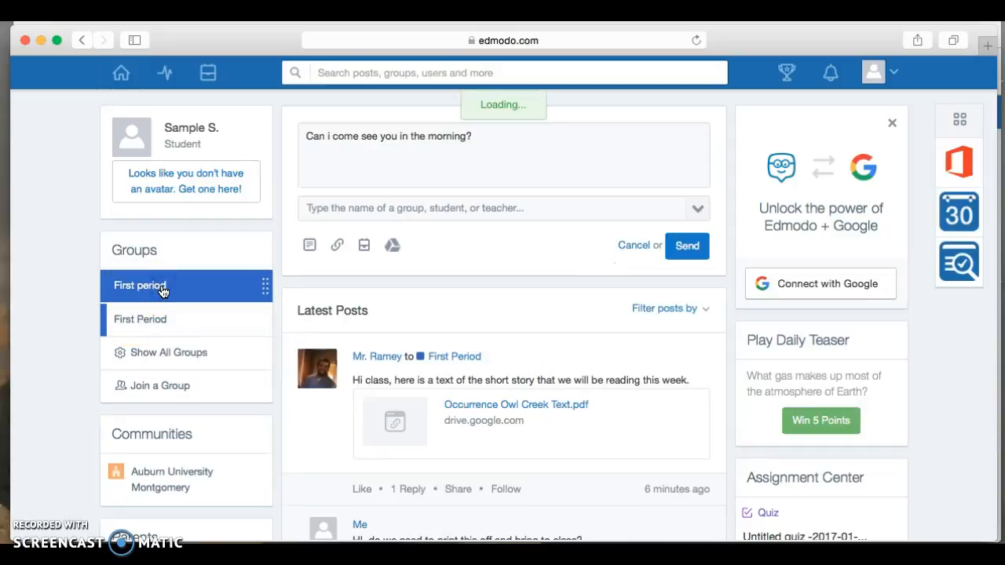
Step: Open Occurrence Owl Creek Text.pdf from the group feed, then return to the First period tab
{"action": "left_click", "coordinate": [509, 293]}
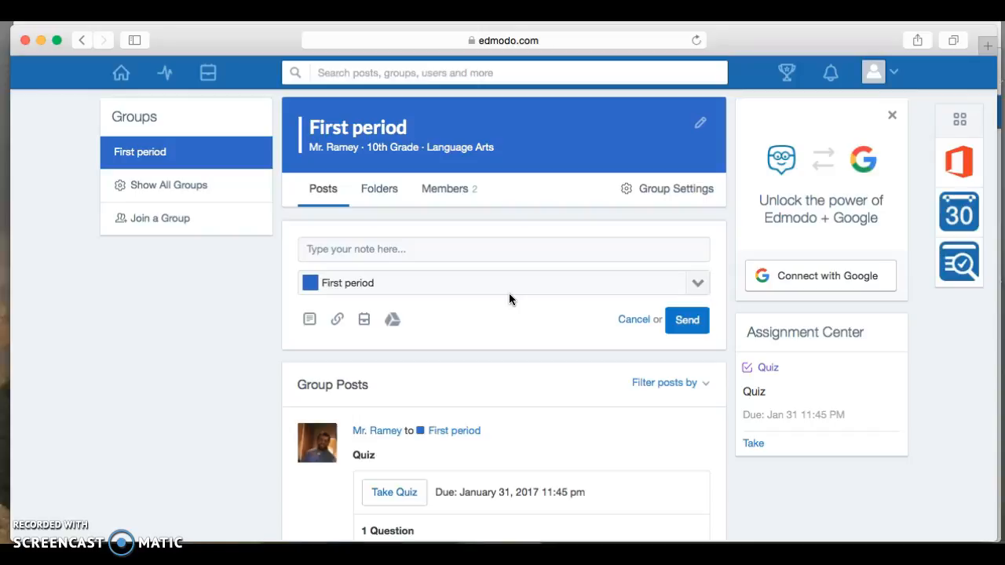
{"action": "scroll", "coordinate": [509, 295], "scroll_direction": "down", "scroll_amount": 10}
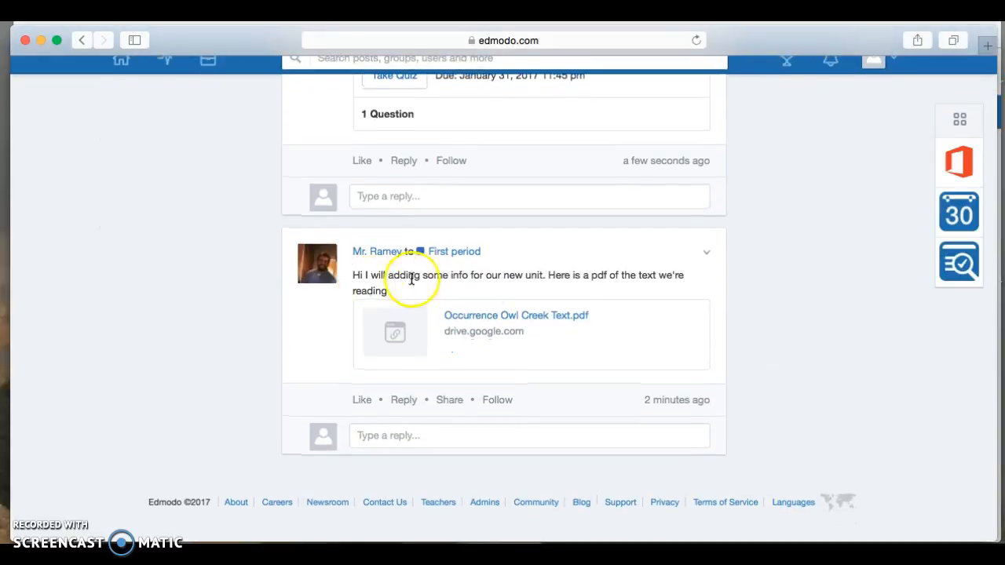
{"action": "left_click", "coordinate": [558, 318]}
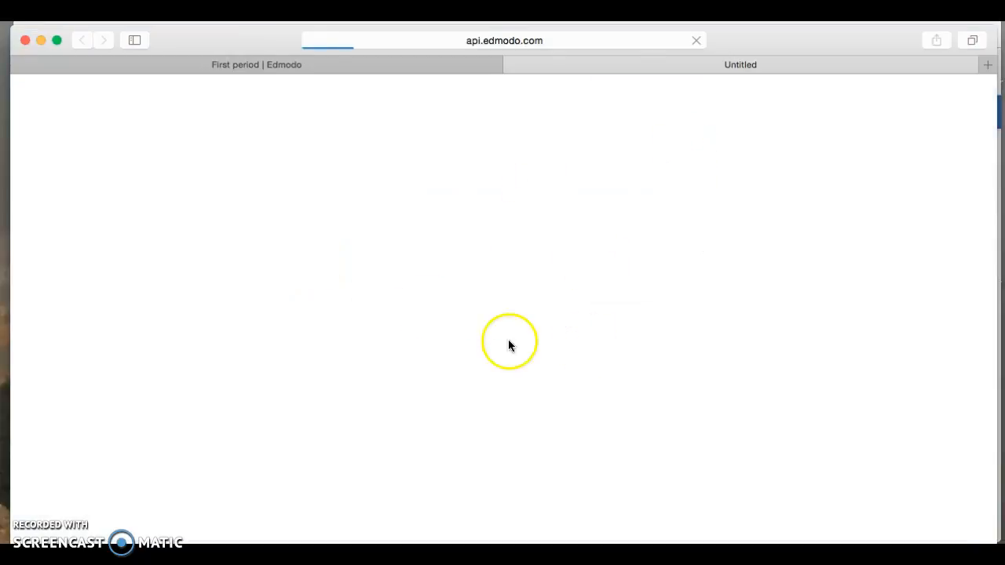
{"action": "left_click", "coordinate": [259, 65]}
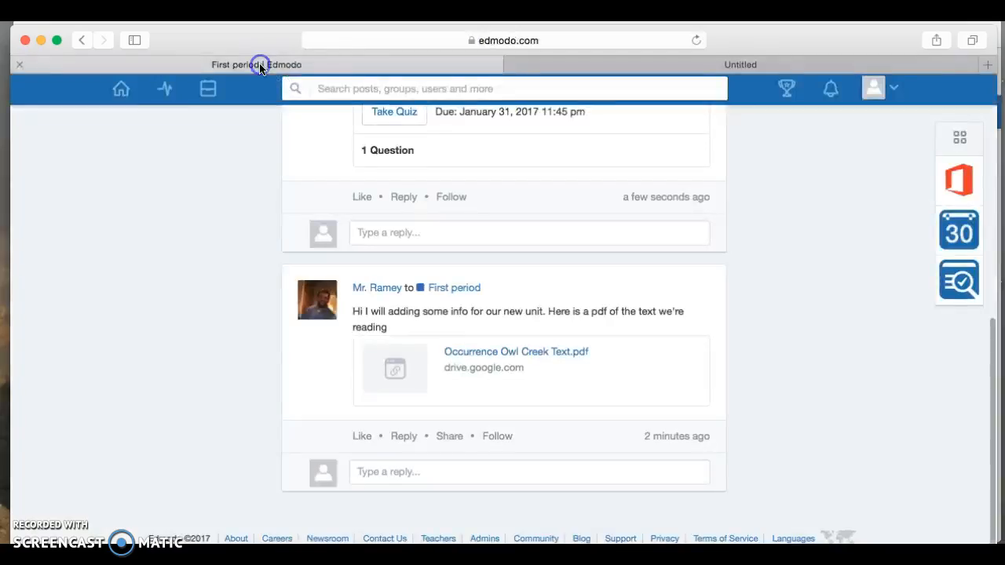
{"action": "scroll", "coordinate": [527, 276], "scroll_direction": "up", "scroll_amount": 5}
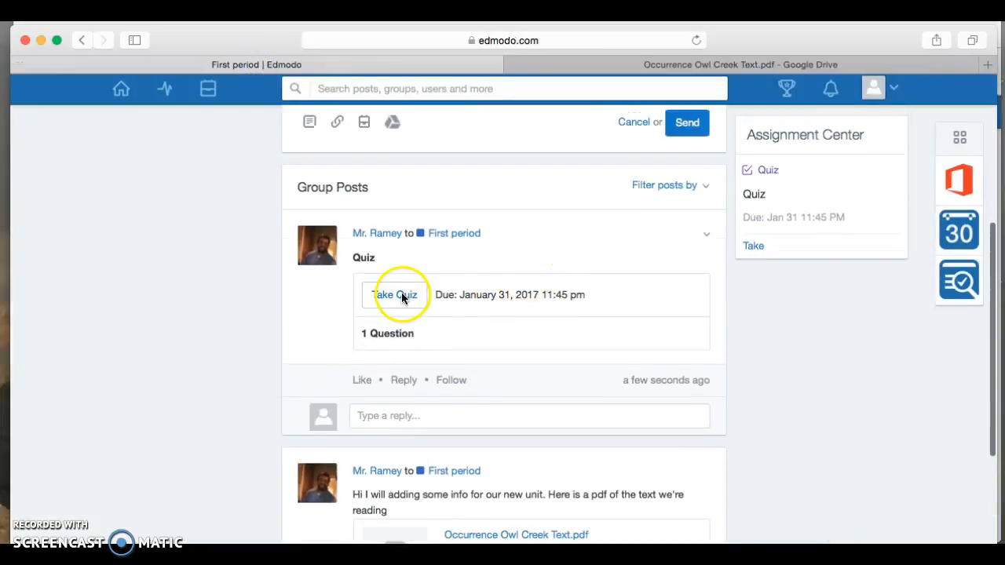
Step: Start the quiz, match the point-of-view descriptions such as you/your to Second-Person, and submit
{"action": "left_click", "coordinate": [400, 294]}
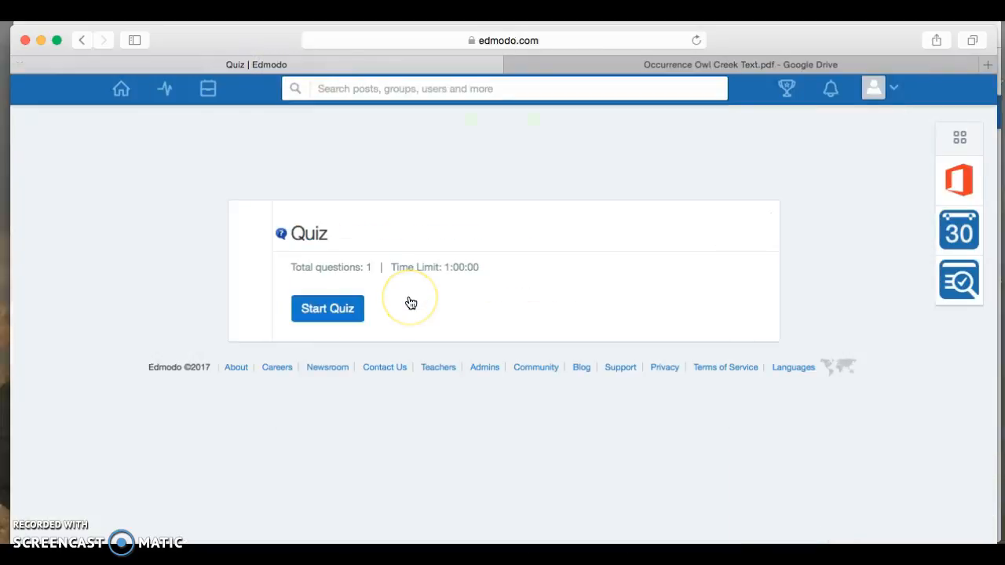
{"action": "left_click", "coordinate": [350, 308]}
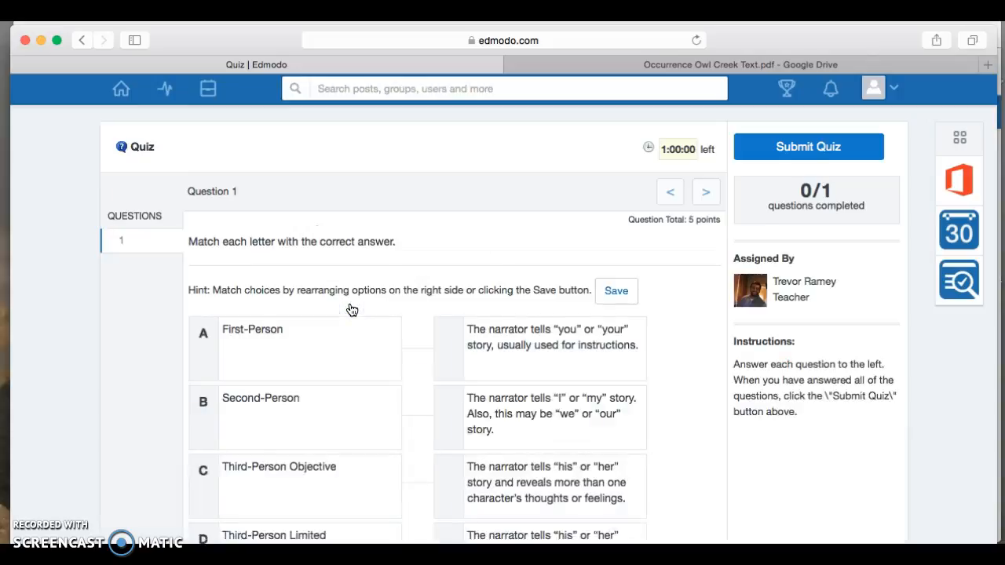
{"action": "scroll", "coordinate": [352, 311], "scroll_direction": "down", "scroll_amount": 3}
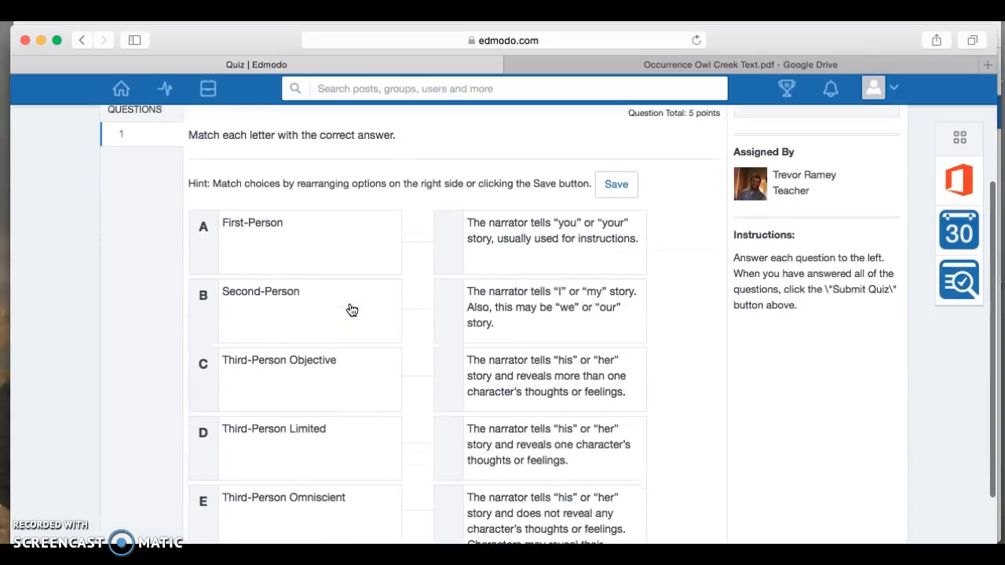
{"action": "left_click_drag", "start_coordinate": [538, 225], "coordinate": [542, 289]}
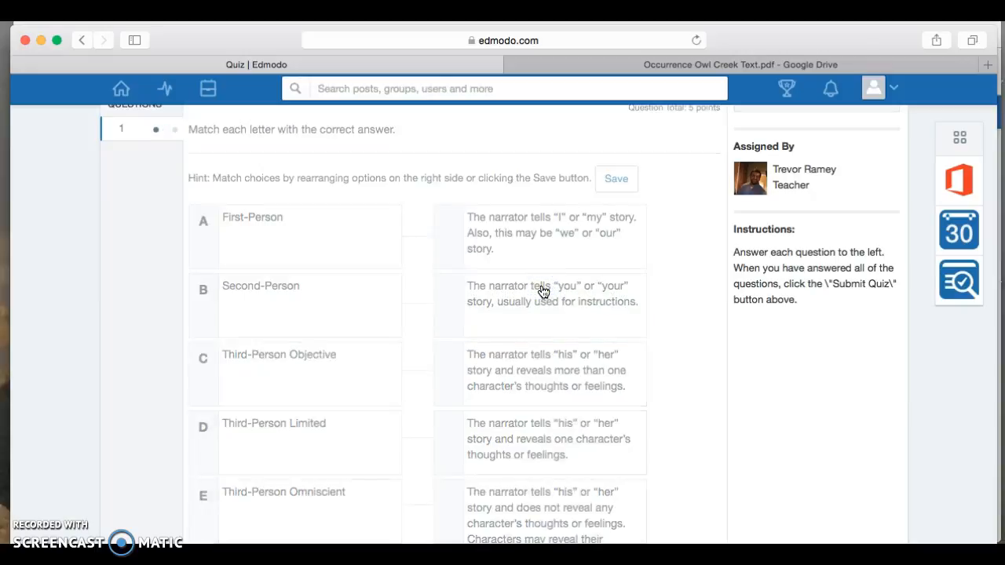
{"action": "scroll", "coordinate": [541, 290], "scroll_direction": "down", "scroll_amount": 2}
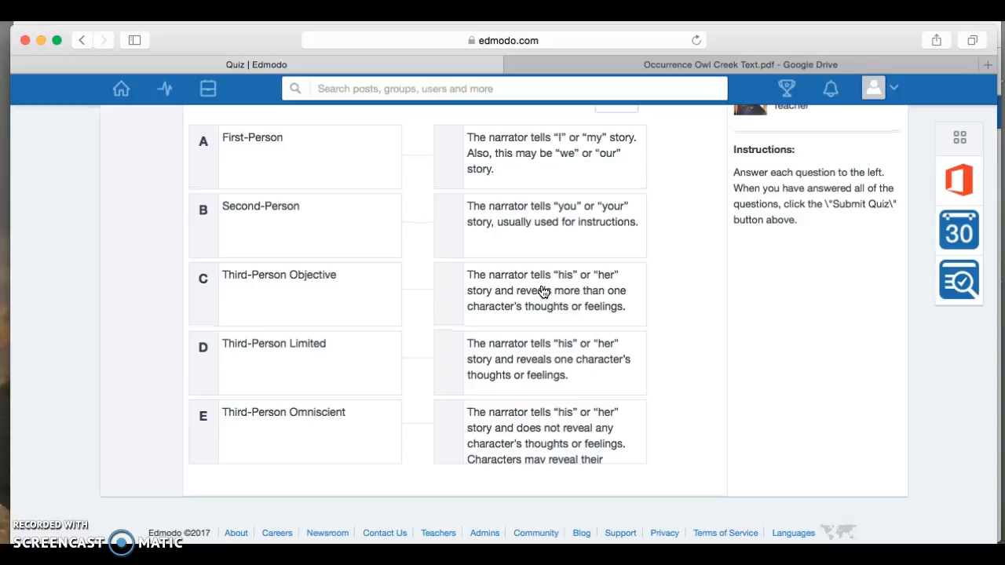
{"action": "scroll", "coordinate": [541, 290], "scroll_direction": "up", "scroll_amount": 3}
{"action": "scroll", "coordinate": [707, 211], "scroll_direction": "up", "scroll_amount": 2}
{"action": "scroll", "coordinate": [708, 211], "scroll_direction": "down", "scroll_amount": 1}
{"action": "left_click", "coordinate": [819, 143]}
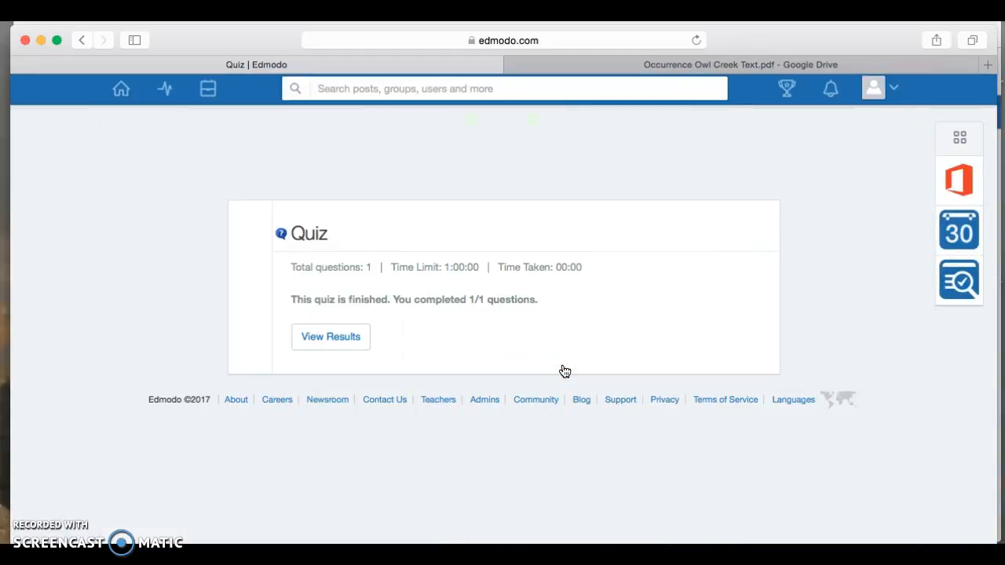
Step: Review the graded quiz results showing 3/5 points
{"action": "left_click", "coordinate": [325, 337]}
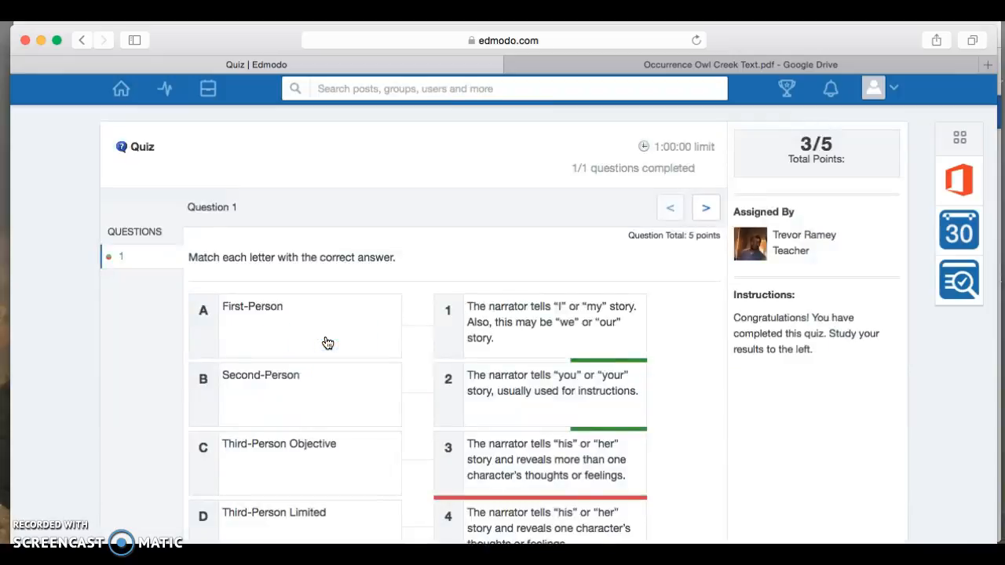
{"action": "scroll", "coordinate": [325, 341], "scroll_direction": "down", "scroll_amount": 2}
{"action": "scroll", "coordinate": [588, 337], "scroll_direction": "up", "scroll_amount": 1}
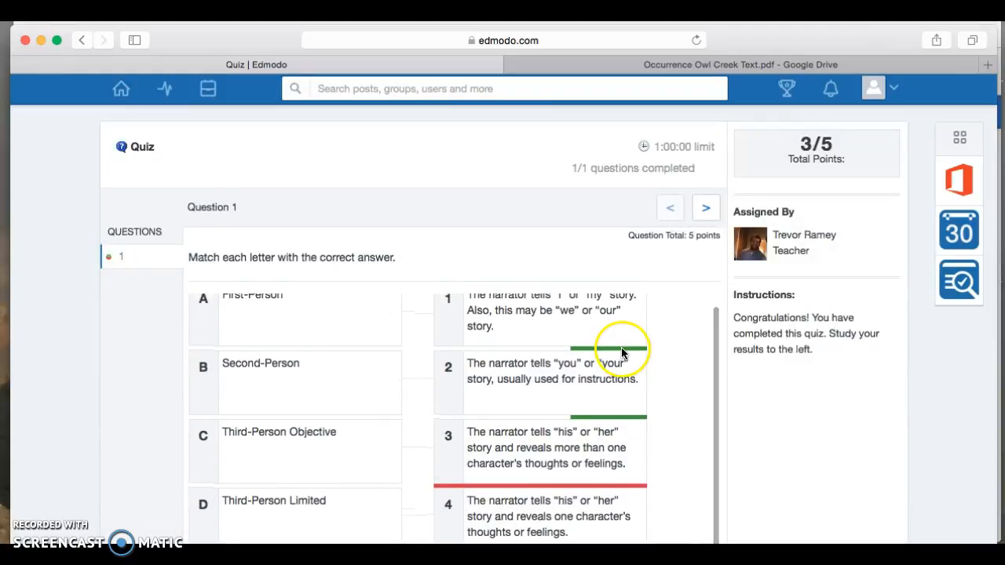
{"action": "scroll", "coordinate": [819, 371], "scroll_direction": "down", "scroll_amount": 3}
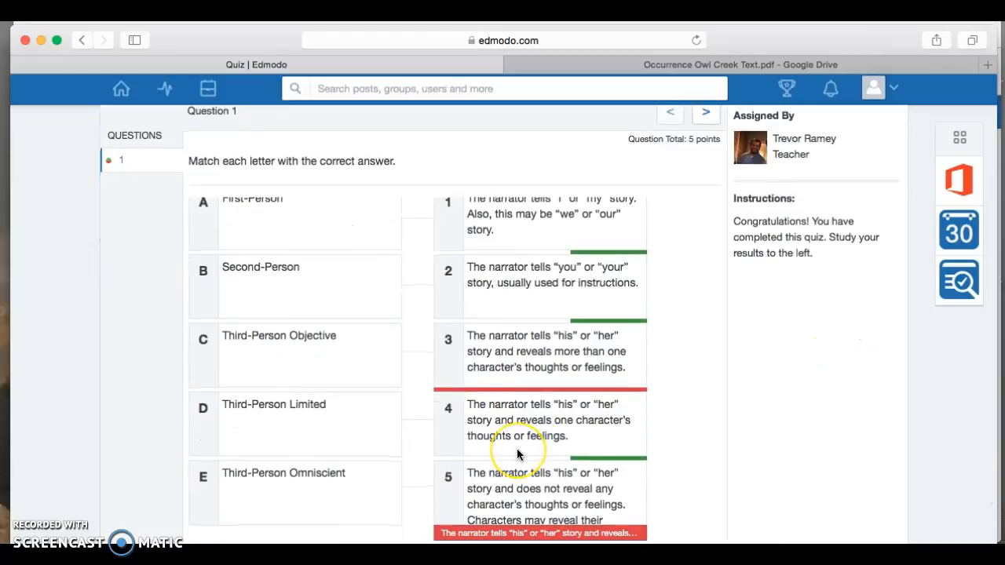
{"action": "scroll", "coordinate": [739, 400], "scroll_direction": "down", "scroll_amount": 2}
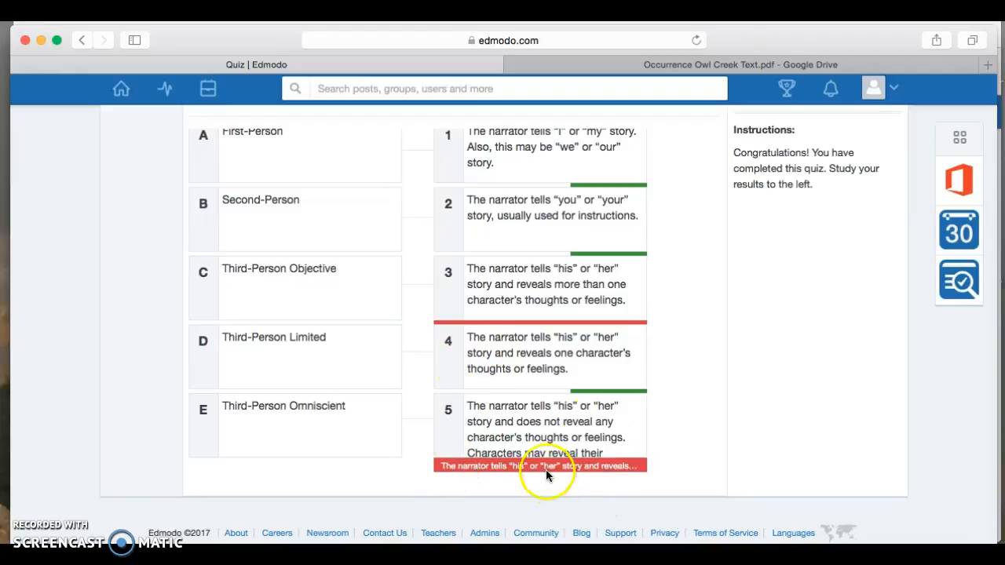
{"action": "scroll", "coordinate": [774, 385], "scroll_direction": "up", "scroll_amount": 5}
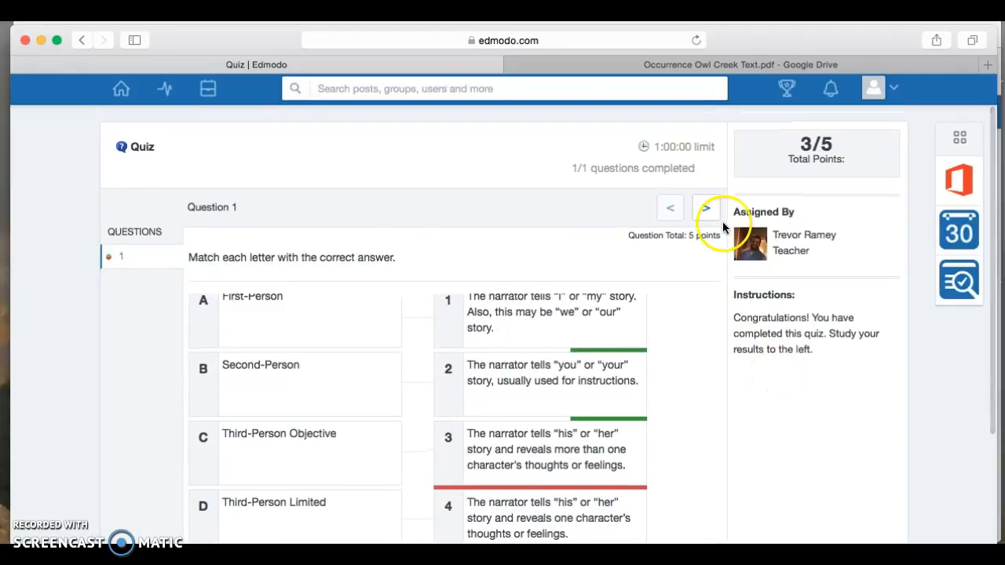
Step: Go home, open First period, and scroll down to the Owl Creek Text PDF post
{"action": "left_click", "coordinate": [122, 91]}
{"action": "scroll", "coordinate": [596, 307], "scroll_direction": "down", "scroll_amount": 10}
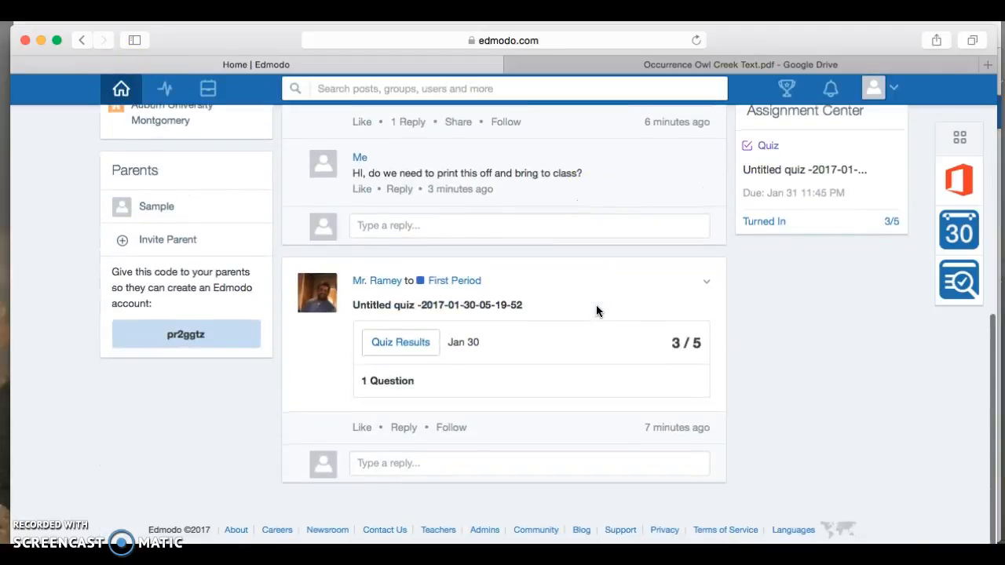
{"action": "left_click", "coordinate": [580, 215]}
{"action": "scroll", "coordinate": [580, 216], "scroll_direction": "up", "scroll_amount": 10}
{"action": "scroll", "coordinate": [580, 215], "scroll_direction": "down", "scroll_amount": 4}
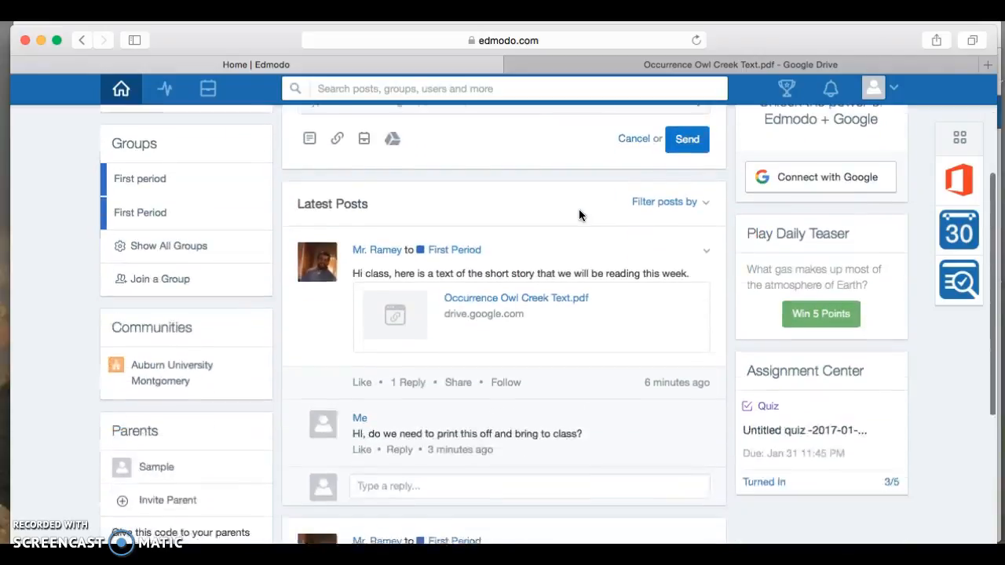
{"action": "scroll", "coordinate": [580, 215], "scroll_direction": "up", "scroll_amount": 4}
{"action": "left_click", "coordinate": [156, 301]}
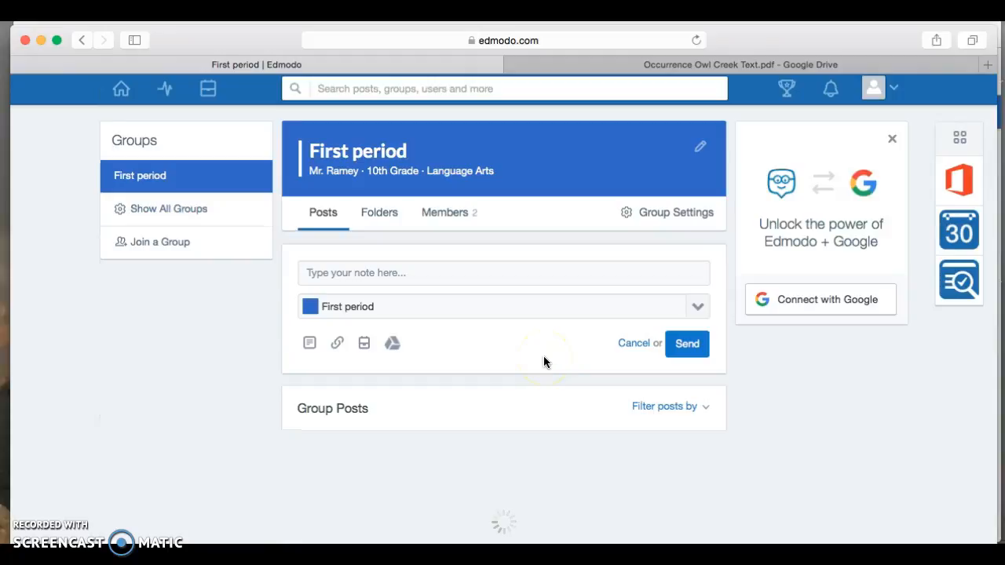
{"action": "scroll", "coordinate": [544, 362], "scroll_direction": "down", "scroll_amount": 2}
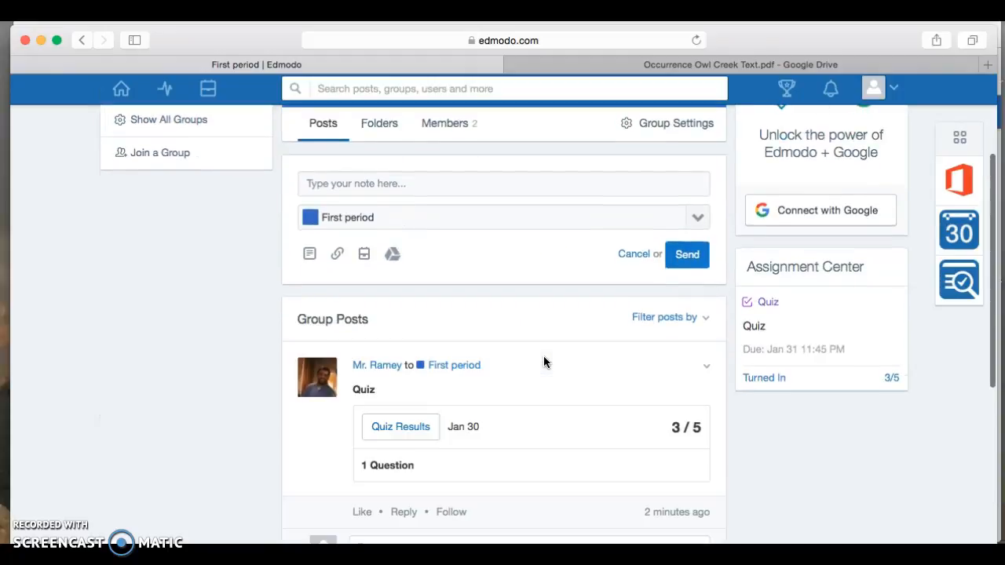
{"action": "scroll", "coordinate": [543, 362], "scroll_direction": "down", "scroll_amount": 6}
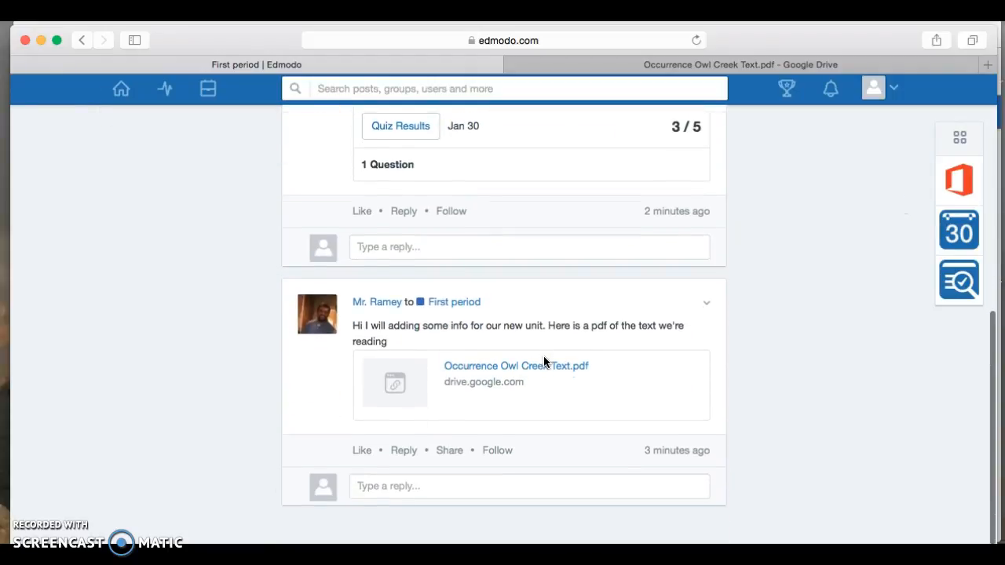
{"action": "scroll", "coordinate": [543, 359], "scroll_direction": "down", "scroll_amount": 1}
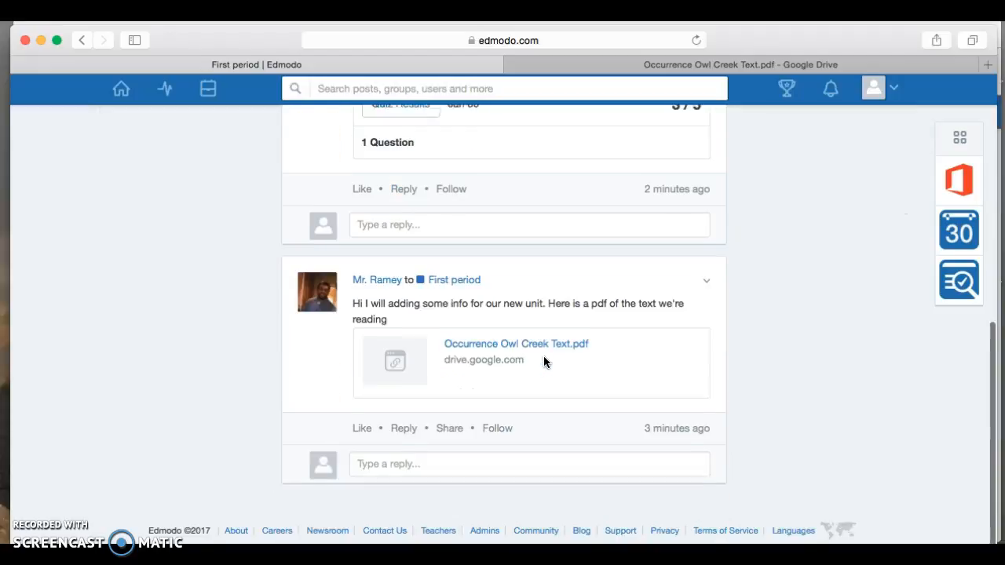
Step: Post the reply 'Do i need to print this?' under the Owl Creek Text note
{"action": "left_click", "coordinate": [453, 468]}
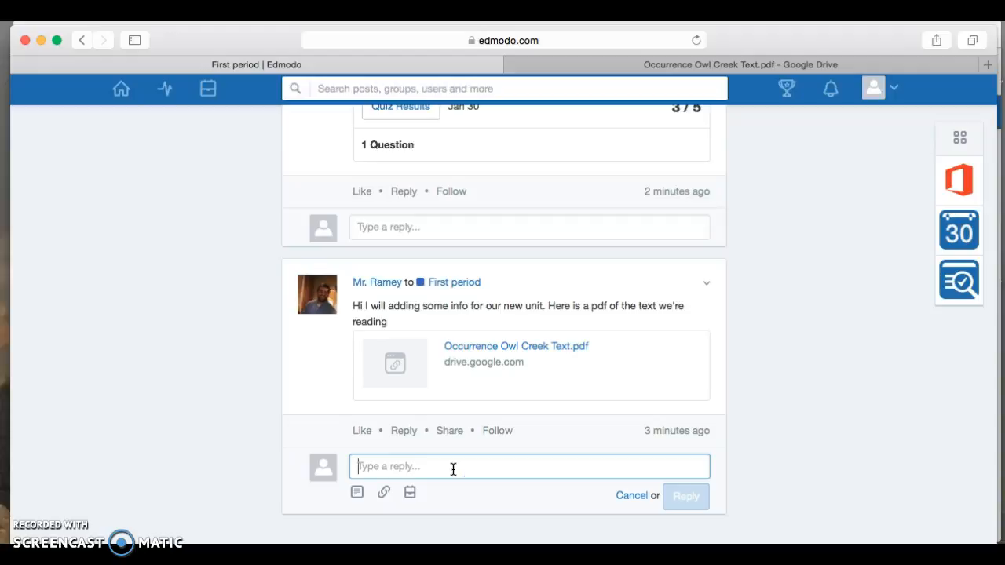
{"action": "type", "text": "Do"}
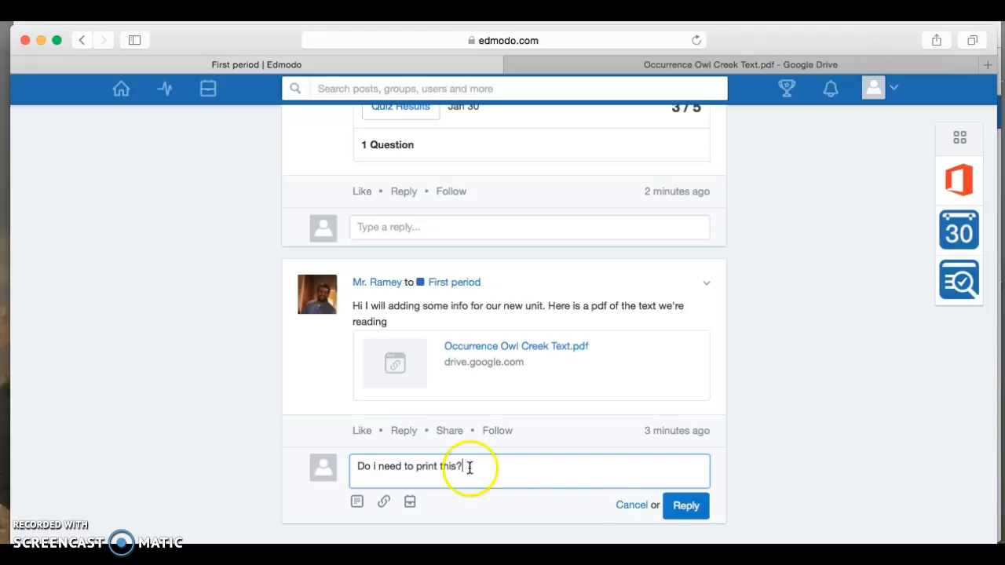
{"action": "left_click", "coordinate": [691, 514]}
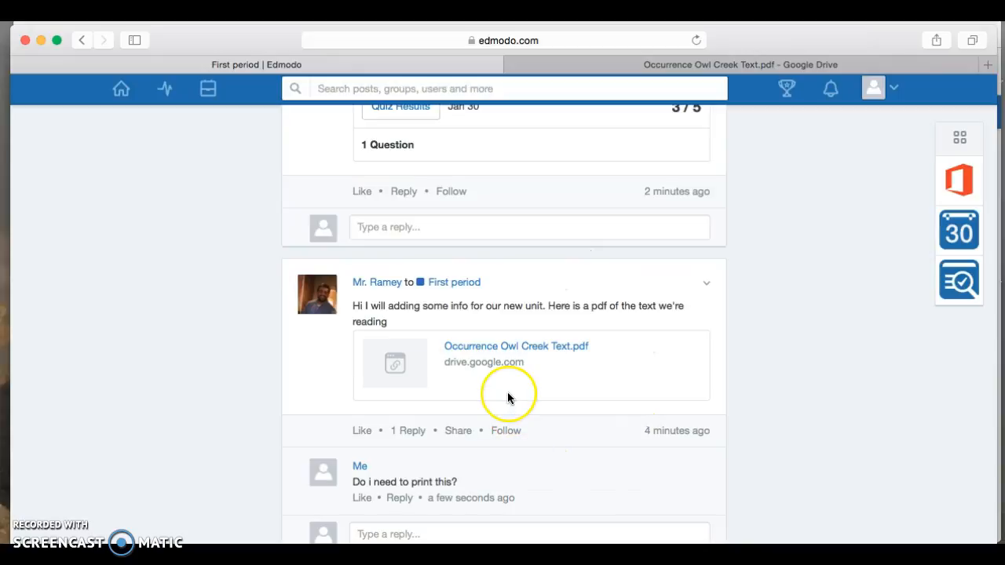
{"action": "scroll", "coordinate": [507, 398], "scroll_direction": "down", "scroll_amount": 2}
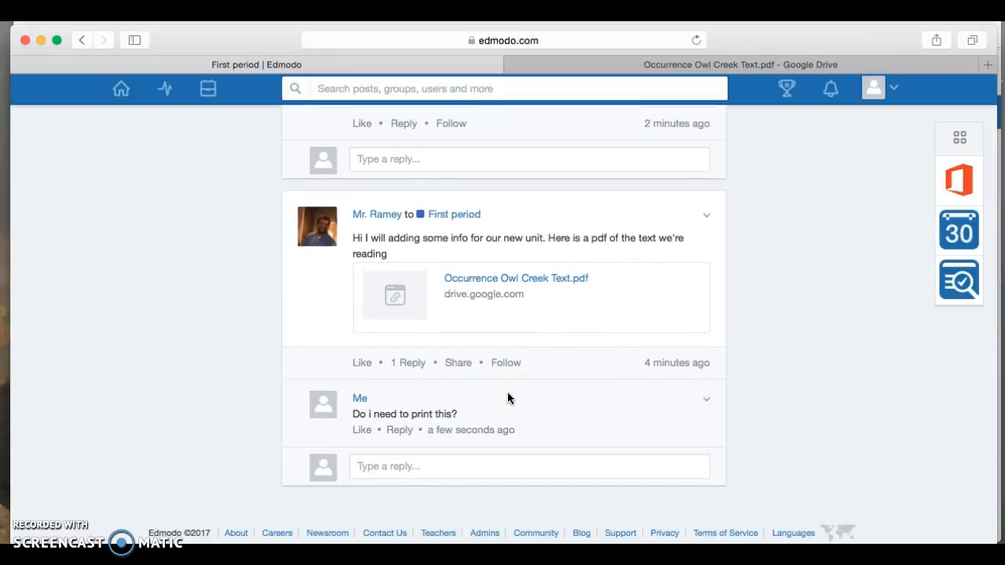
{"action": "scroll", "coordinate": [508, 393], "scroll_direction": "up", "scroll_amount": 3}
{"action": "scroll", "coordinate": [507, 392], "scroll_direction": "down", "scroll_amount": 3}
{"action": "scroll", "coordinate": [507, 393], "scroll_direction": "up", "scroll_amount": 8}
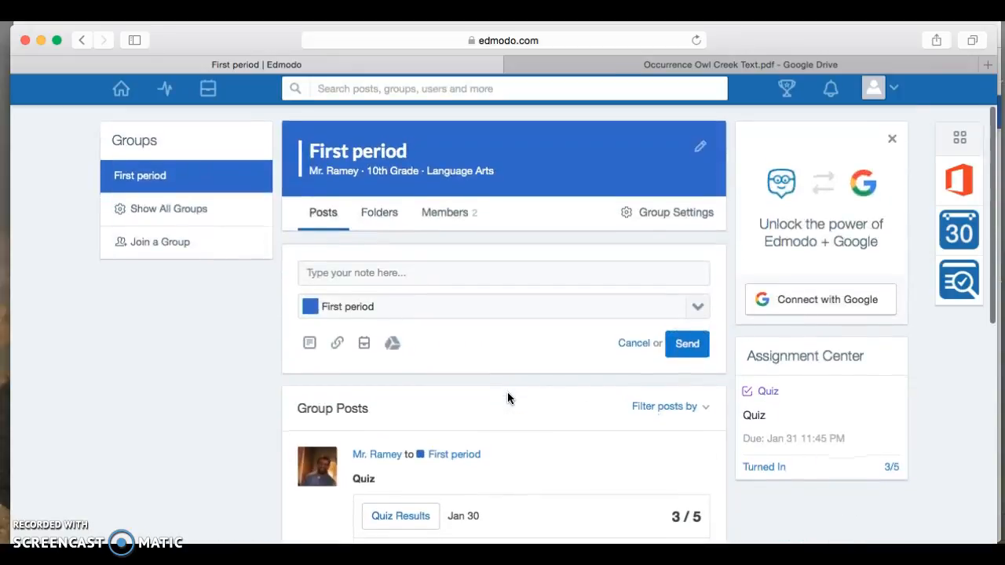
Step: Address a new note to the teacher only and write 'Can i come see you in the morning about my quiz'
{"action": "left_click", "coordinate": [482, 306]}
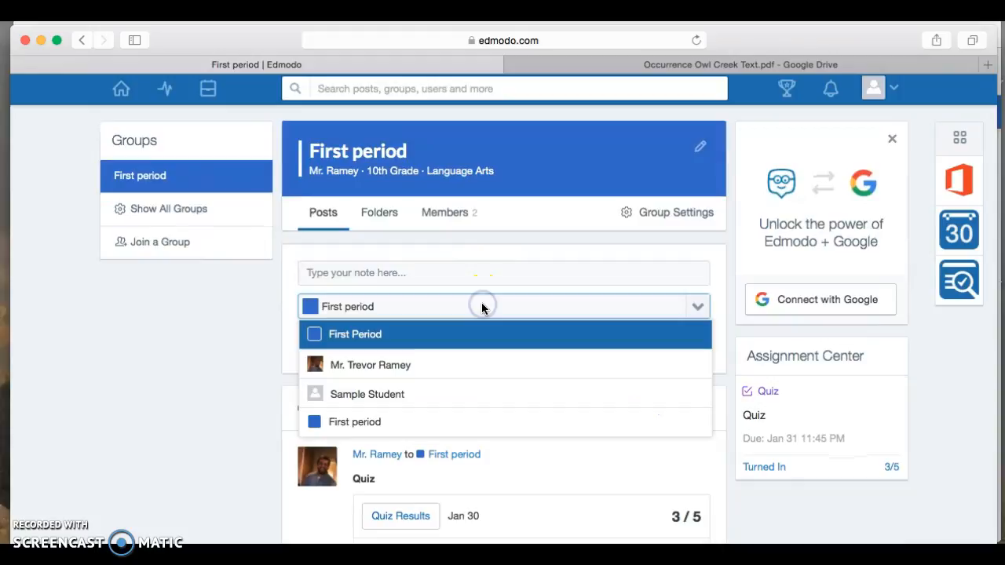
{"action": "left_click", "coordinate": [410, 365]}
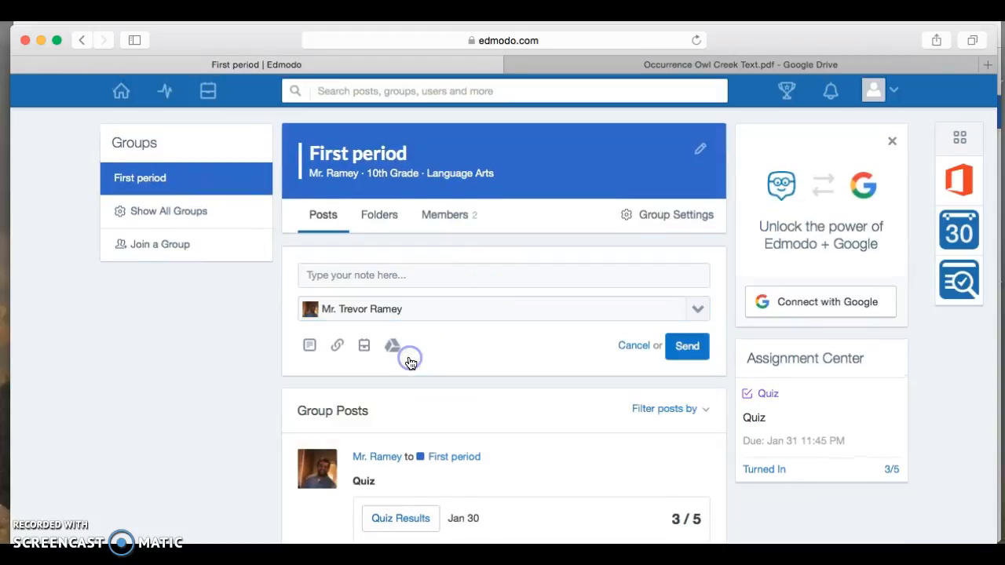
{"action": "left_click", "coordinate": [434, 276]}
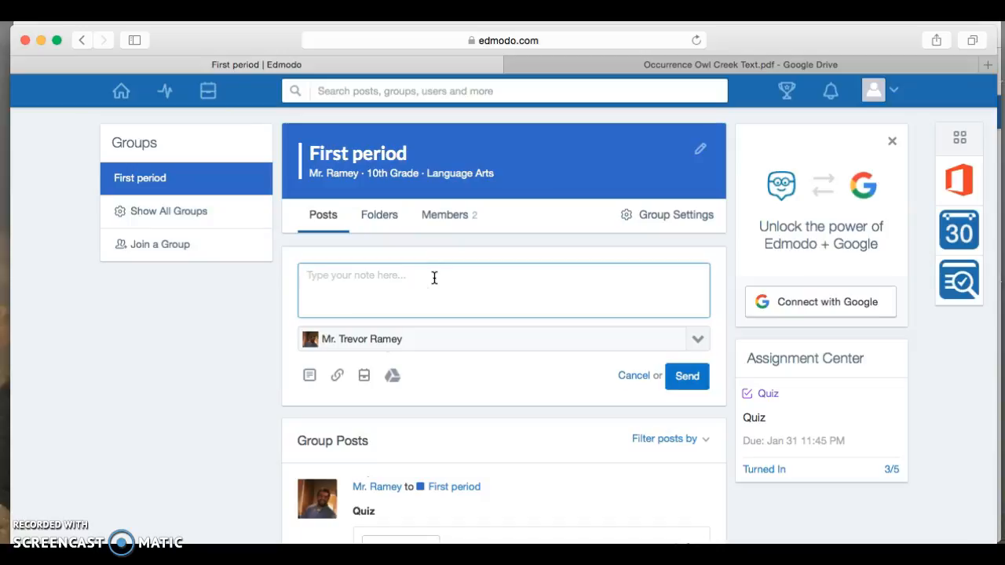
{"action": "type", "text": "Can"}
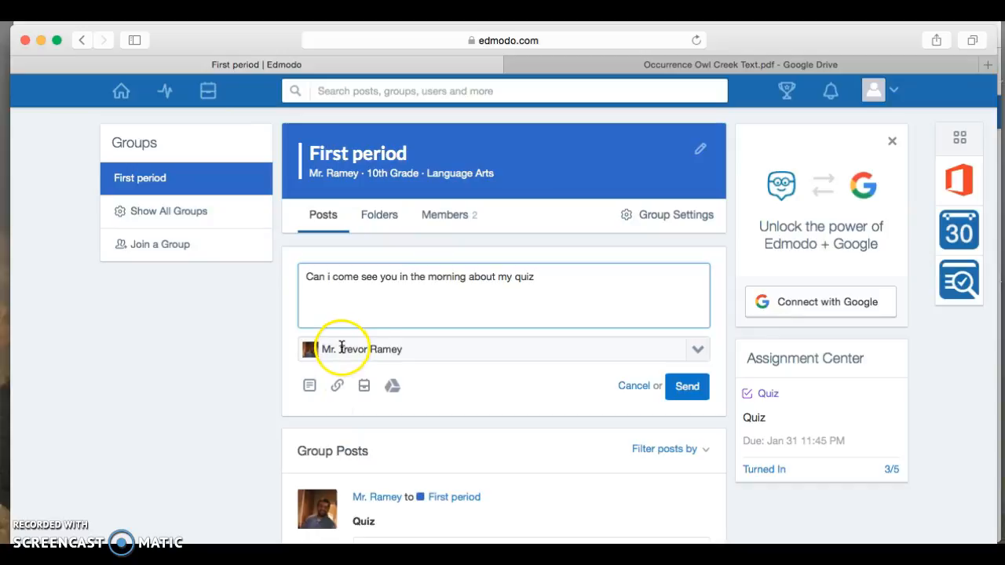
Step: Keep the teacher as the recipient and send the direct message
{"action": "left_click", "coordinate": [698, 351]}
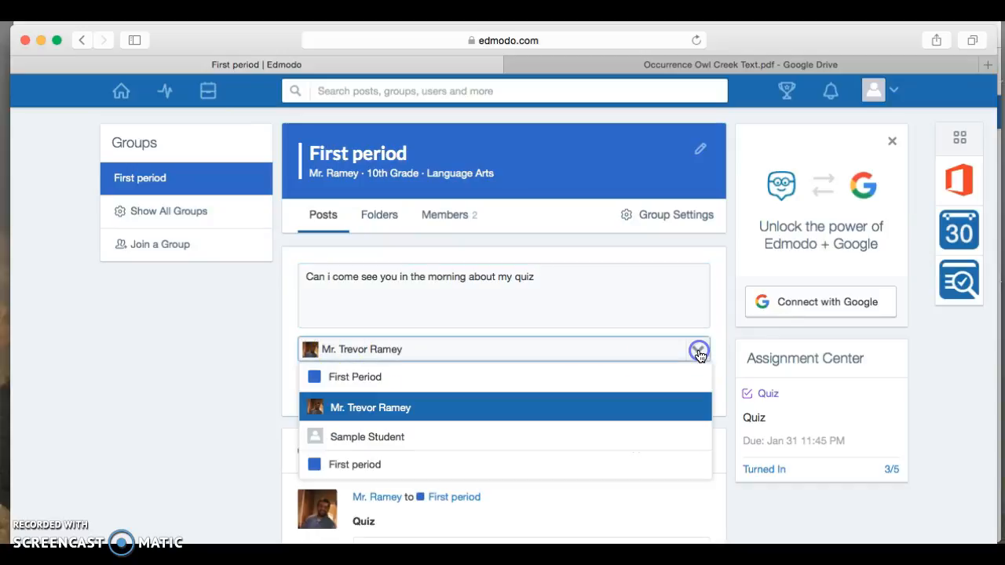
{"action": "left_click", "coordinate": [414, 408]}
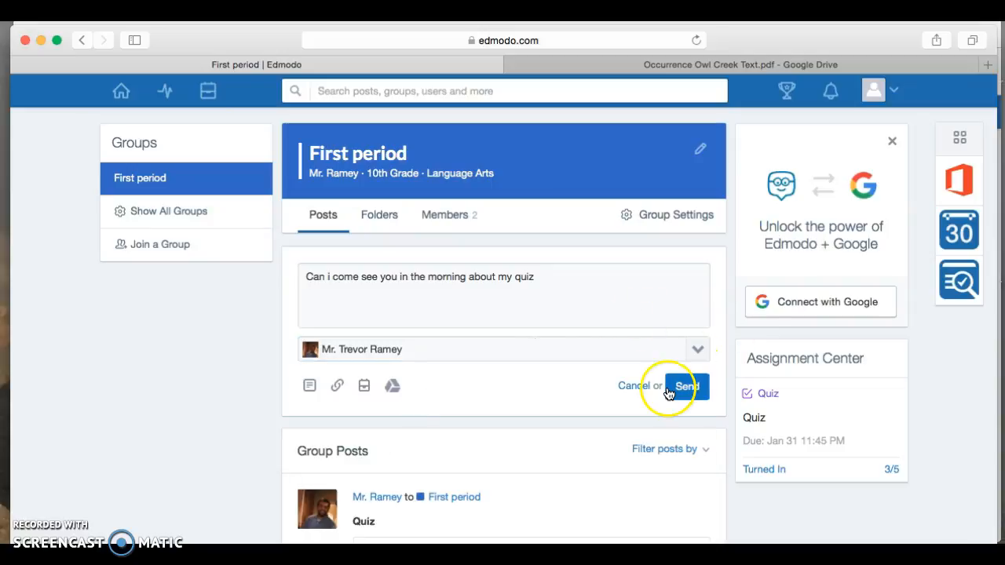
{"action": "left_click", "coordinate": [706, 391]}
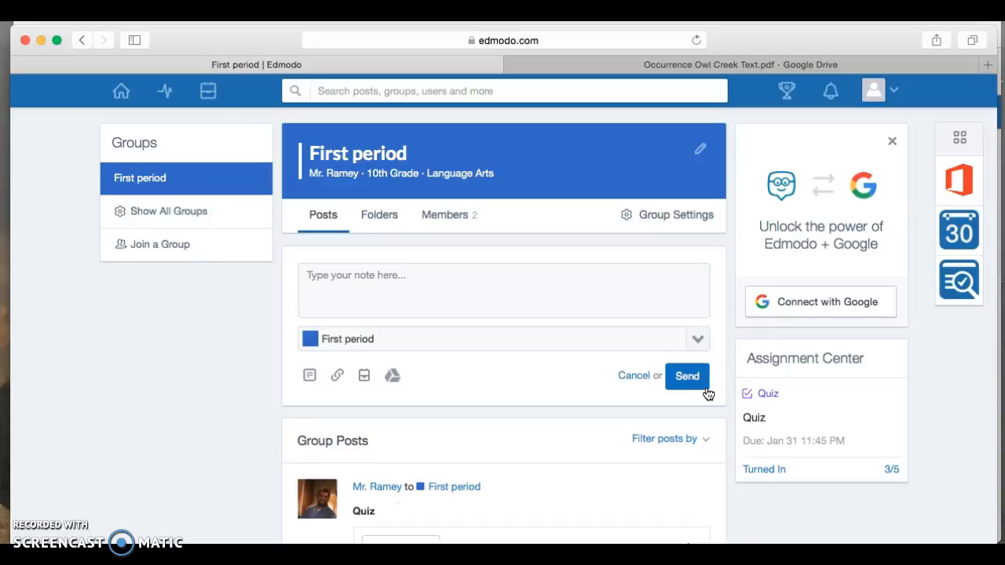
{"action": "scroll", "coordinate": [707, 393], "scroll_direction": "down", "scroll_amount": 5}
{"action": "scroll", "coordinate": [707, 393], "scroll_direction": "up", "scroll_amount": 3}
{"action": "scroll", "coordinate": [706, 393], "scroll_direction": "down", "scroll_amount": 1}
{"action": "scroll", "coordinate": [707, 393], "scroll_direction": "down", "scroll_amount": 2}
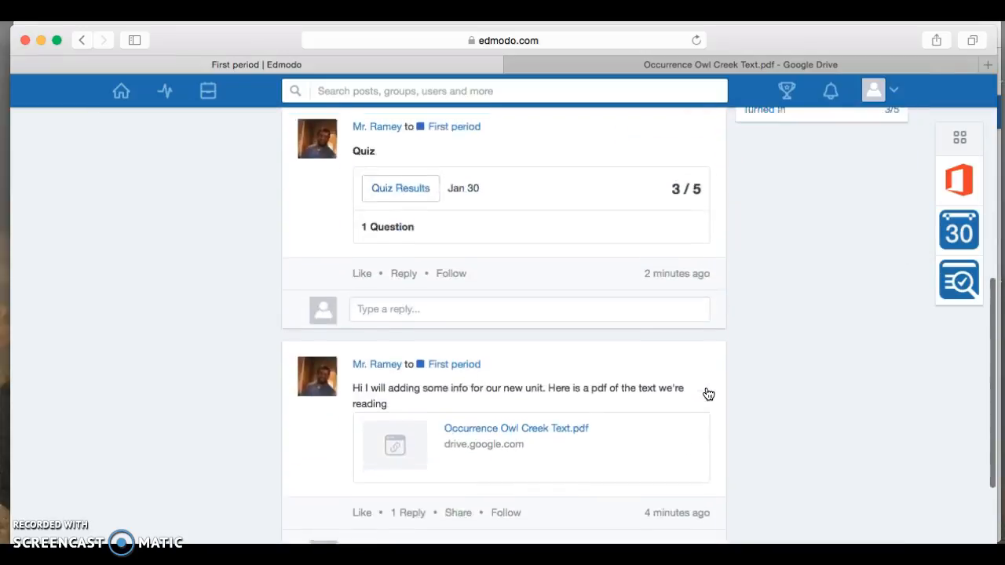
{"action": "scroll", "coordinate": [707, 393], "scroll_direction": "up", "scroll_amount": 5}
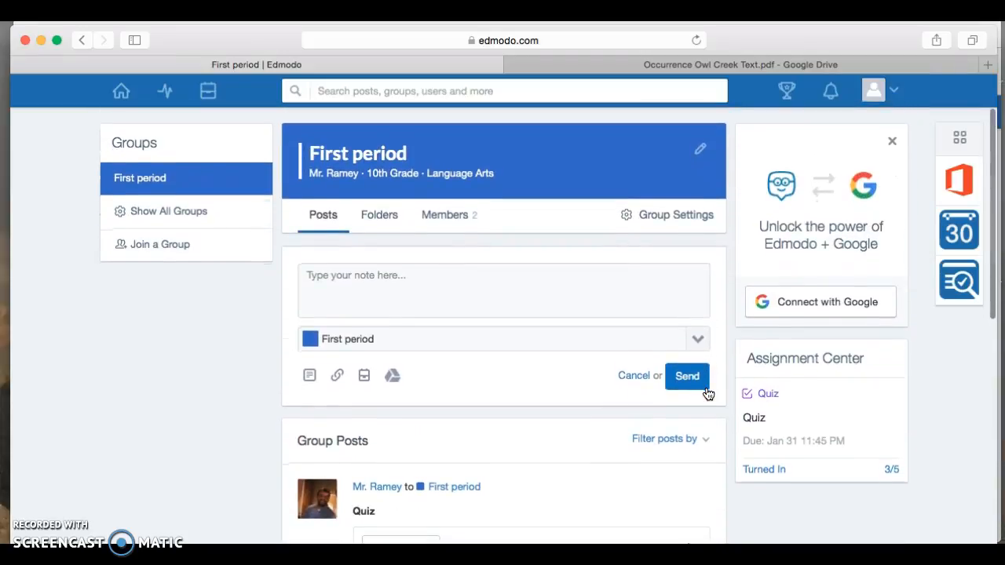
{"action": "left_click", "coordinate": [509, 258]}
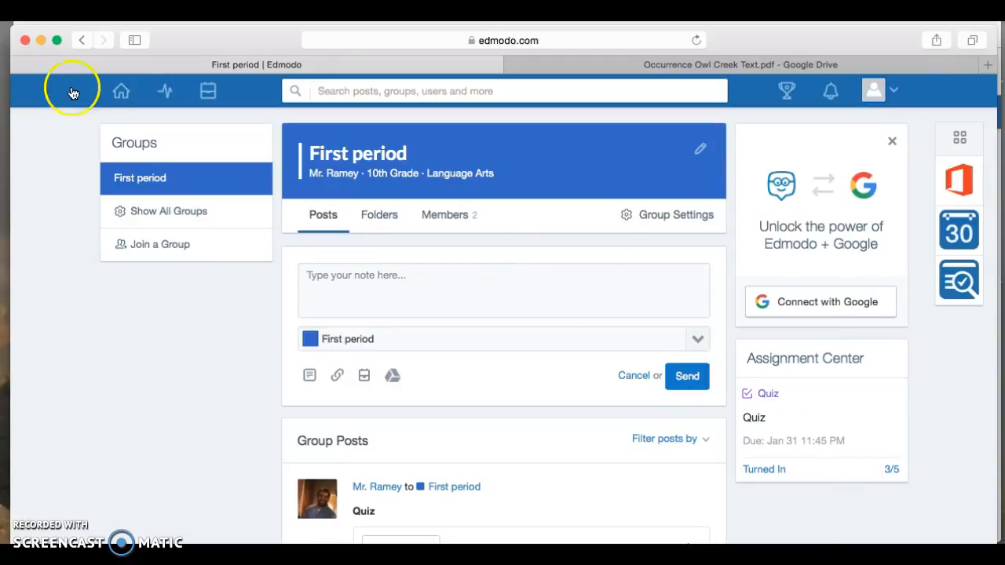
Step: Bring the teacher's Chrome window to the front and reload the First period group page
{"action": "left_click", "coordinate": [40, 38]}
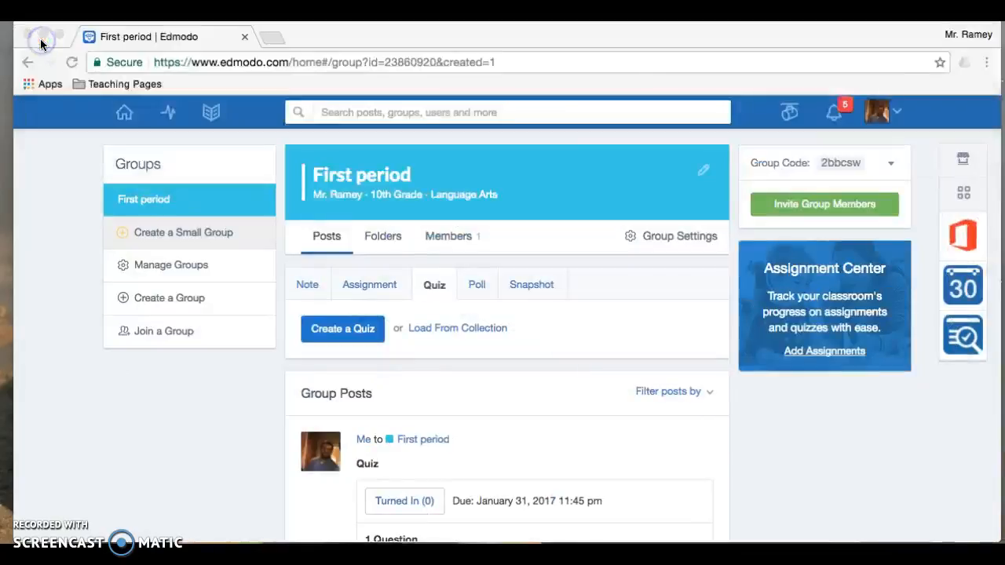
{"action": "scroll", "coordinate": [505, 321], "scroll_direction": "up", "scroll_amount": 3}
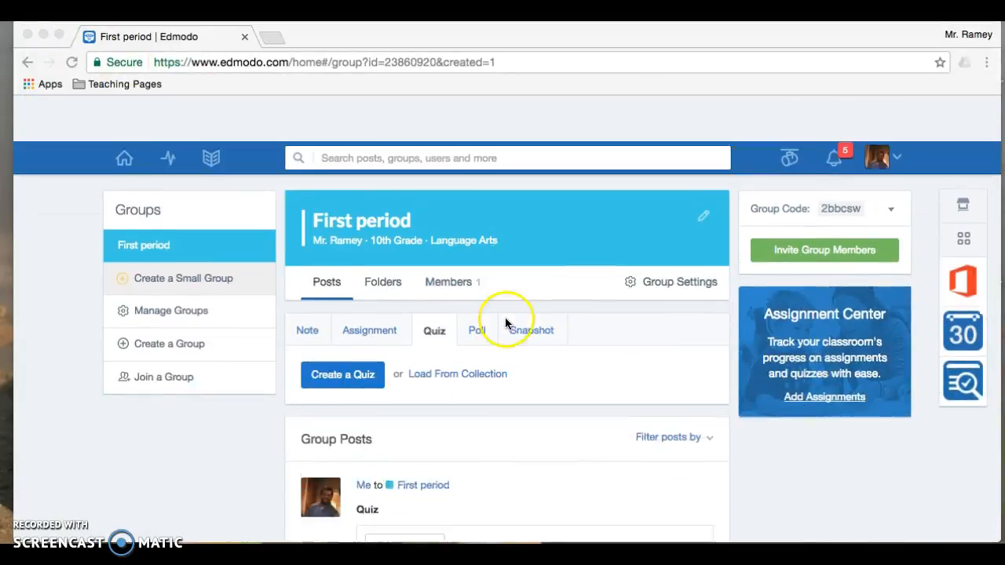
{"action": "scroll", "coordinate": [537, 320], "scroll_direction": "down", "scroll_amount": 3}
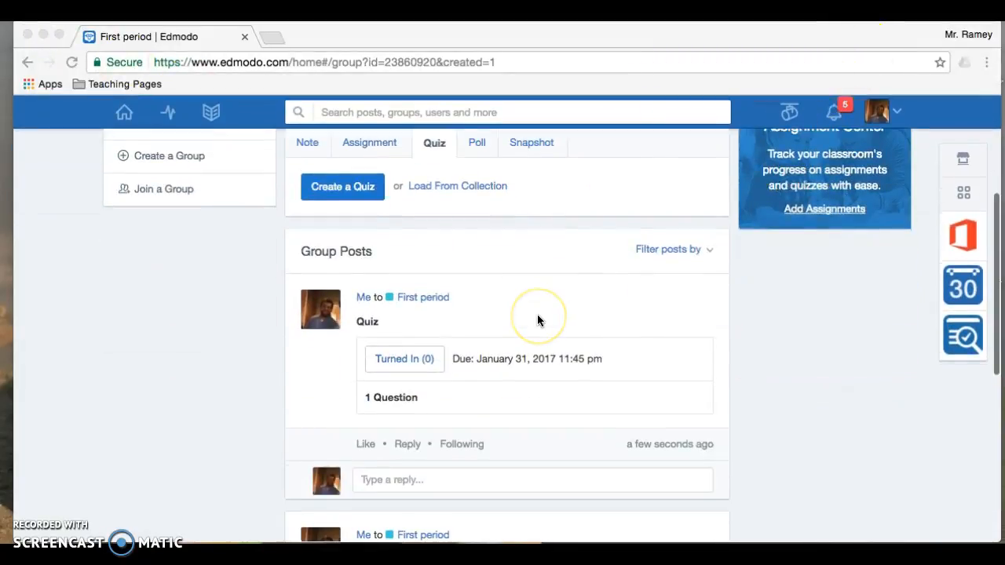
{"action": "left_click", "coordinate": [72, 63]}
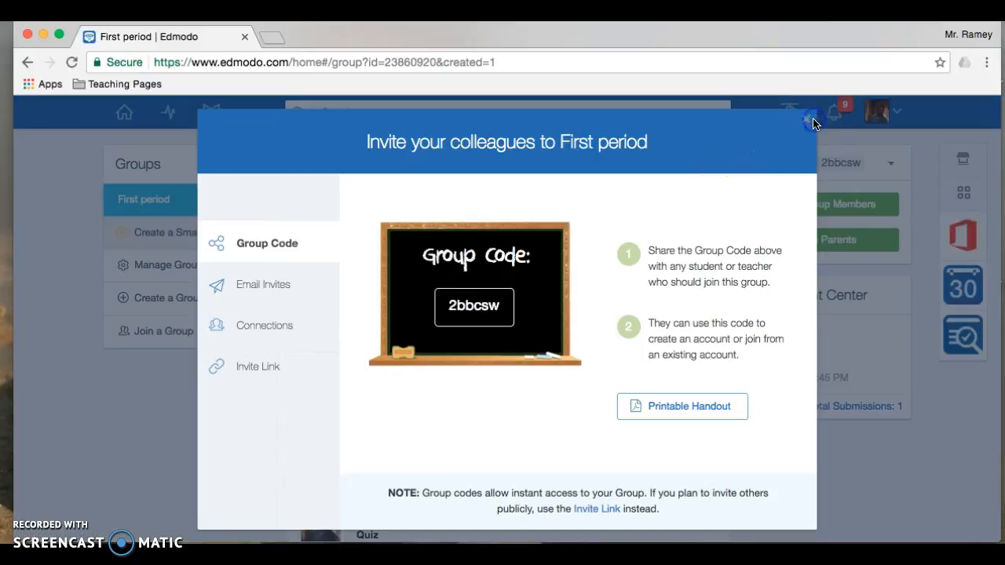
Step: Dismiss the colleague invitation popup and open the Quiz's Turned In results showing the 3/5 score
{"action": "left_click", "coordinate": [813, 123]}
{"action": "scroll", "coordinate": [577, 375], "scroll_direction": "down", "scroll_amount": 1}
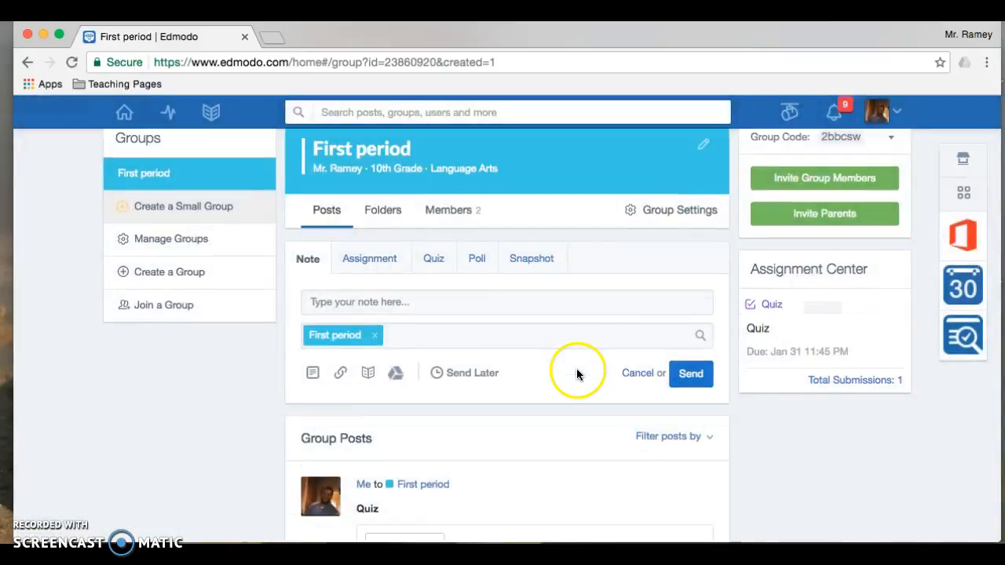
{"action": "scroll", "coordinate": [577, 375], "scroll_direction": "down", "scroll_amount": 5}
{"action": "left_click", "coordinate": [413, 357]}
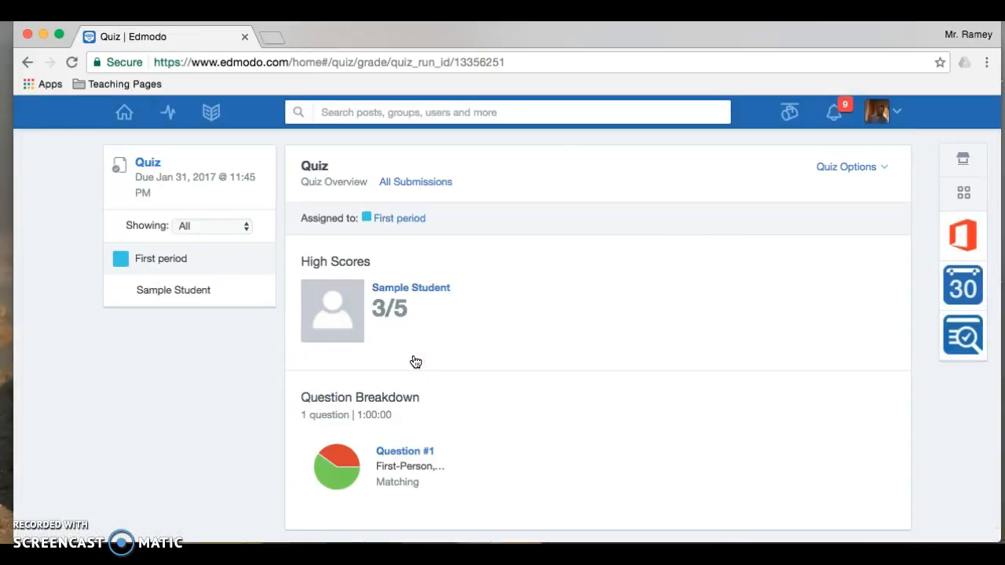
Step: Check which students answered Quiz Question #1, then bring up the notifications list with the student's message
{"action": "scroll", "coordinate": [416, 362], "scroll_direction": "down", "scroll_amount": 1}
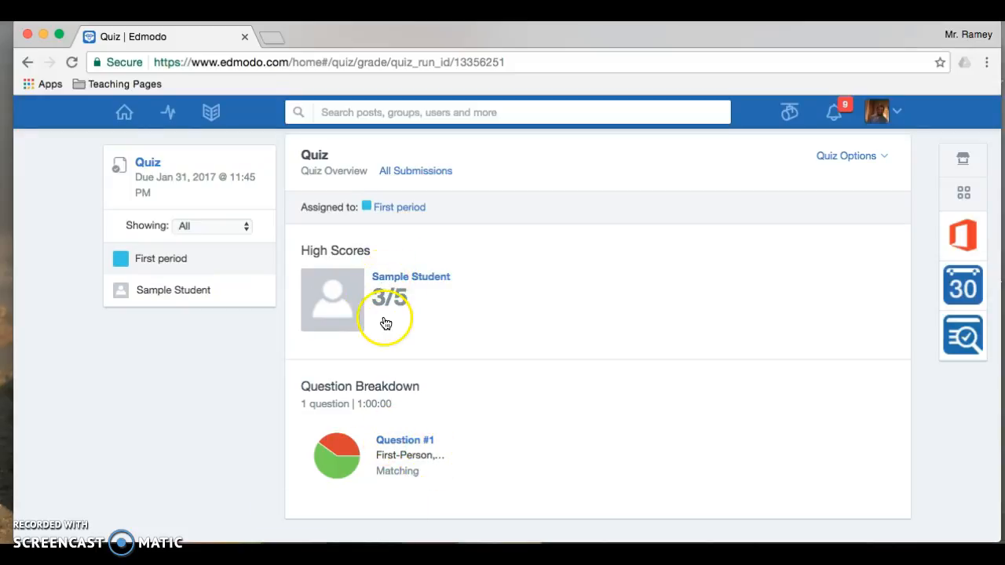
{"action": "mouse_move", "coordinate": [346, 464]}
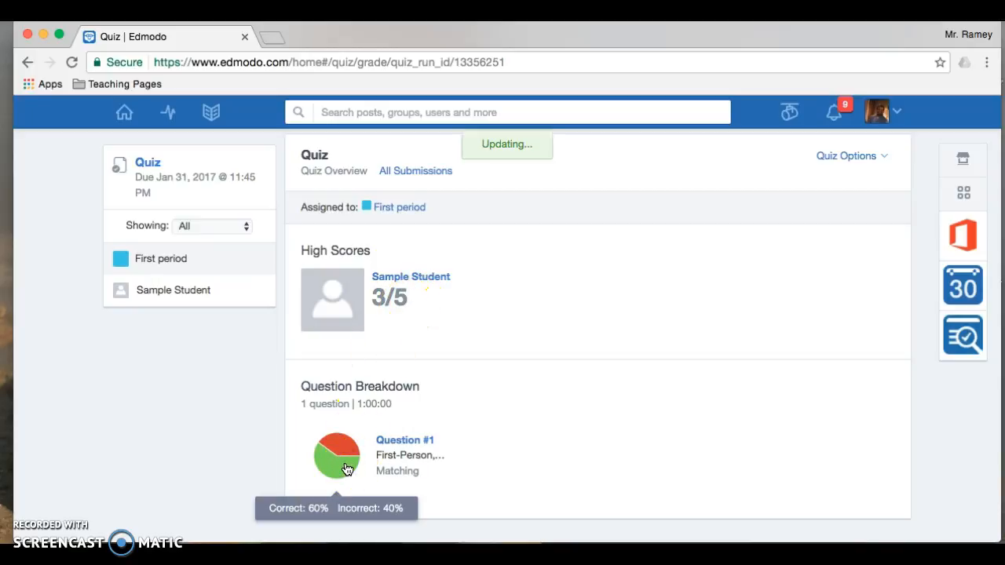
{"action": "left_click", "coordinate": [347, 469]}
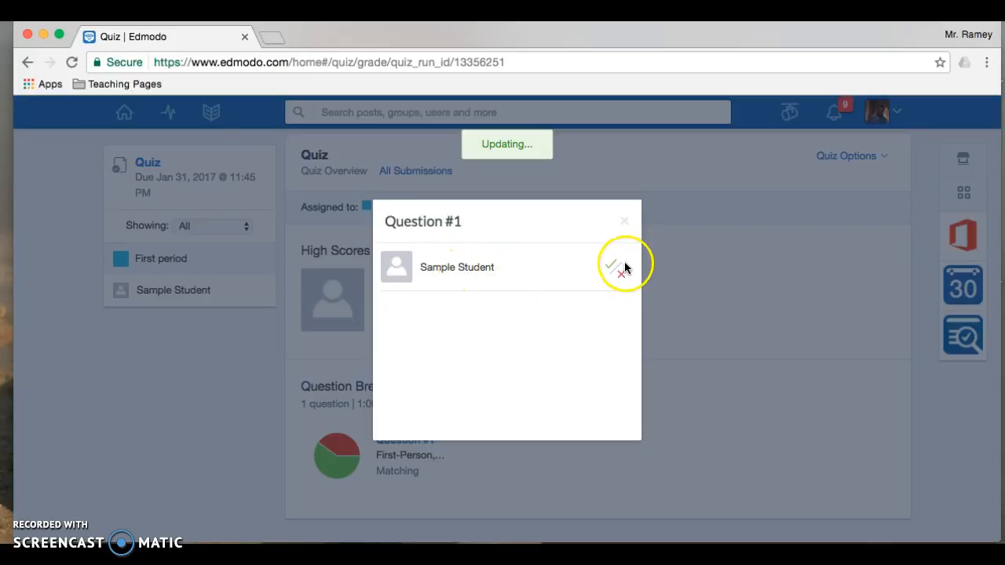
{"action": "left_click", "coordinate": [624, 223]}
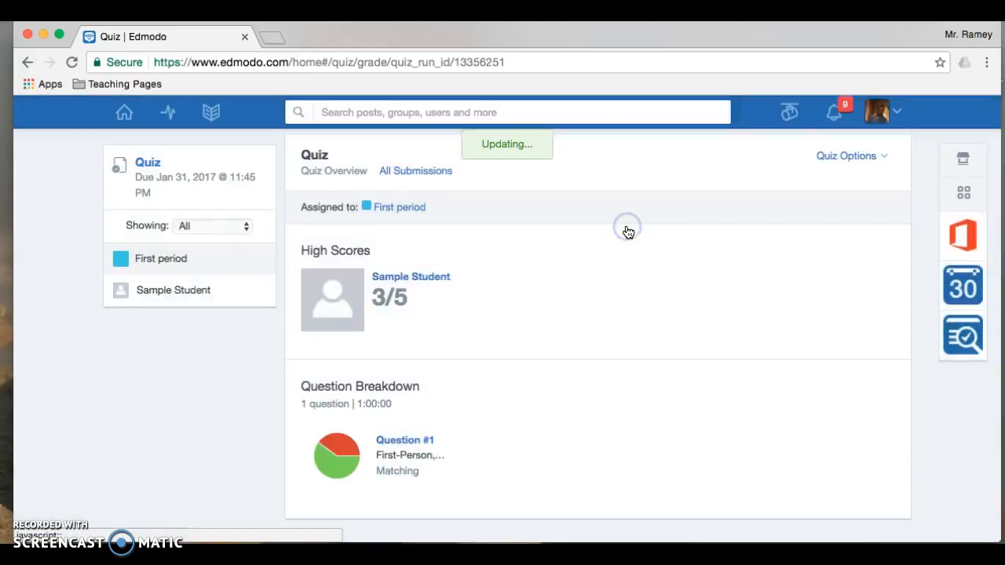
{"action": "left_click", "coordinate": [842, 113]}
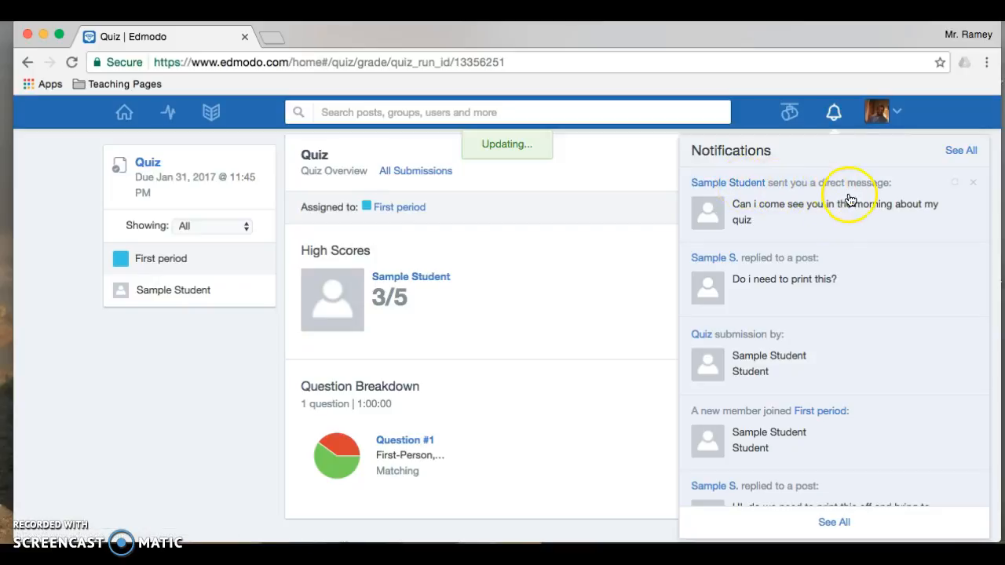
Step: Open the student's quiz message from Notifications, post the reply 'yes', and go back to Home
{"action": "left_click", "coordinate": [836, 228]}
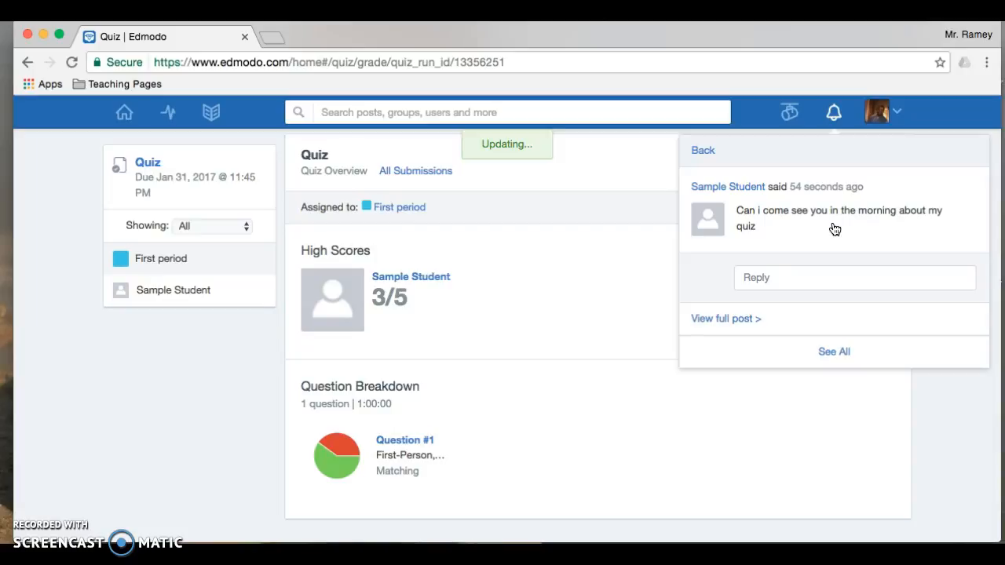
{"action": "left_click", "coordinate": [753, 278]}
{"action": "type", "text": "yes"}
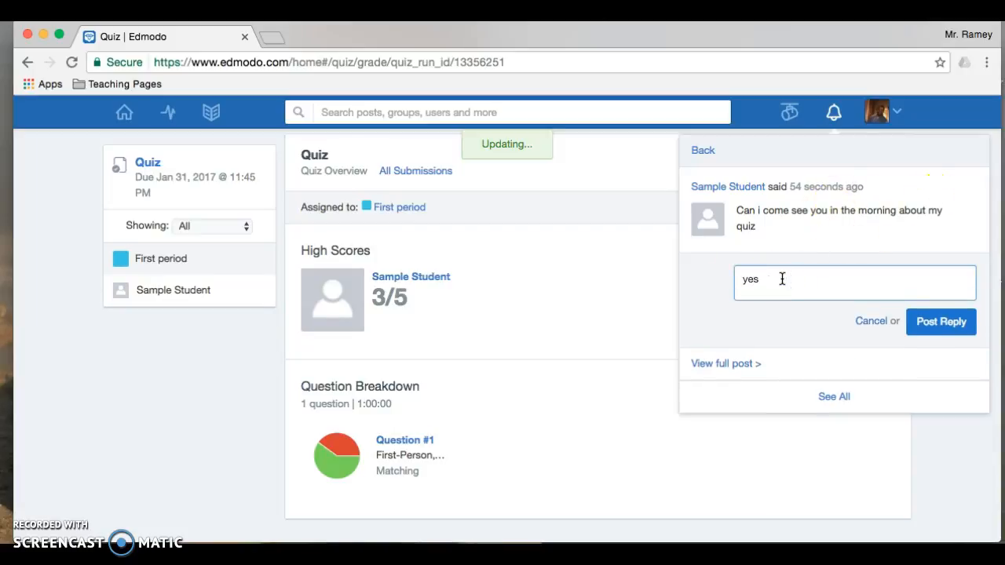
{"action": "left_click", "coordinate": [969, 347]}
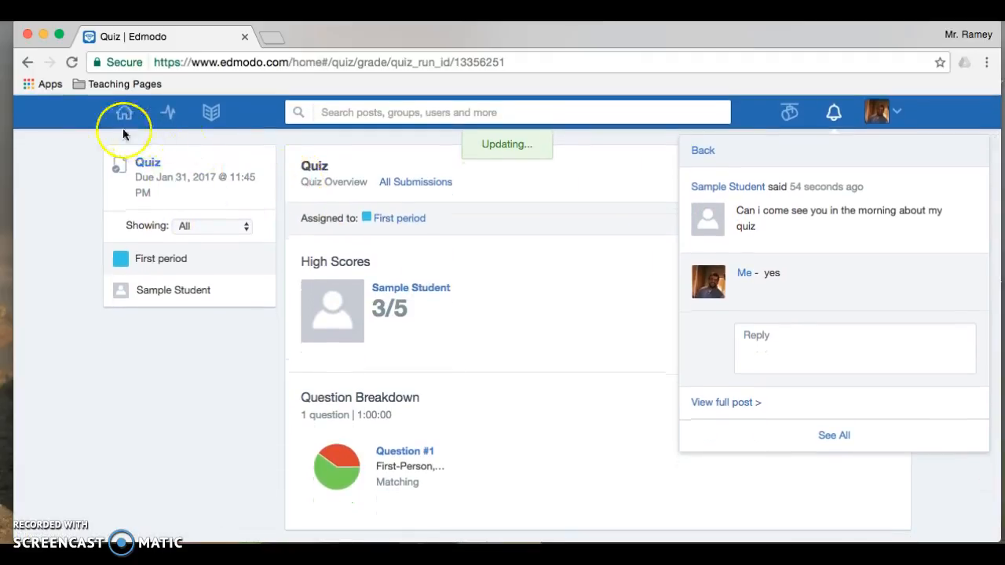
{"action": "left_click", "coordinate": [124, 113]}
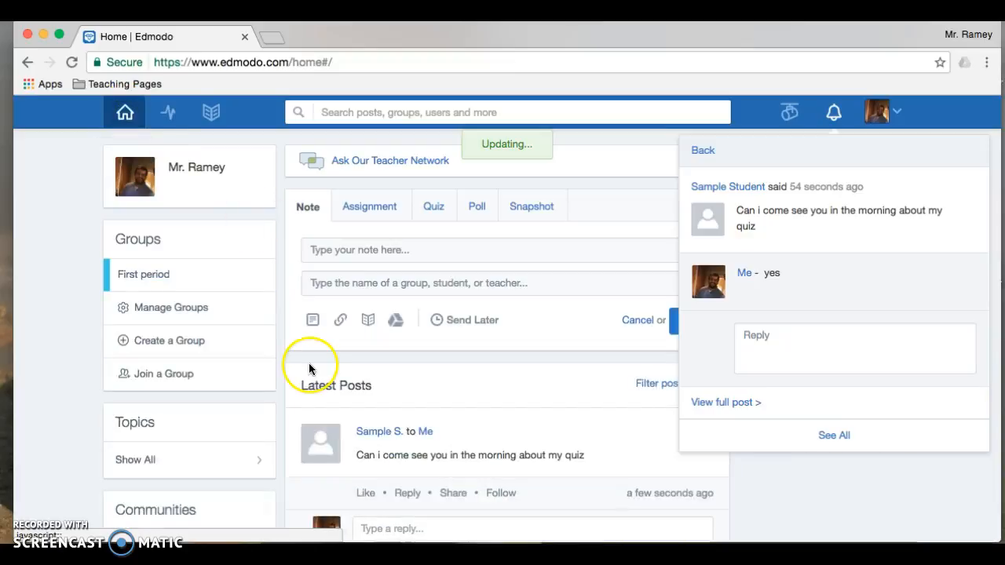
Step: Open the First period group's printable parent invitation PDF and highlight its Parent Code
{"action": "left_click", "coordinate": [160, 274]}
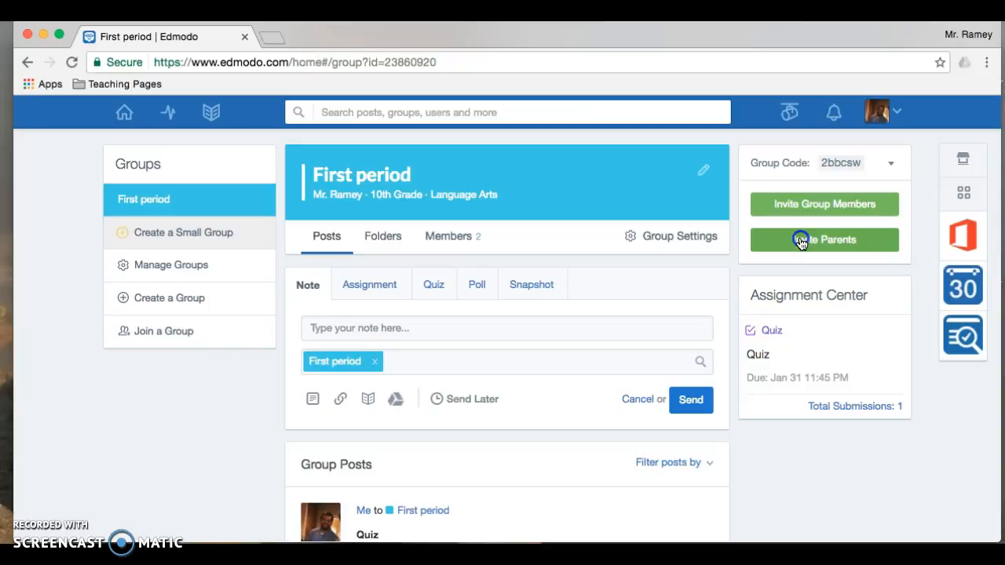
{"action": "left_click", "coordinate": [801, 241]}
{"action": "left_click", "coordinate": [475, 366]}
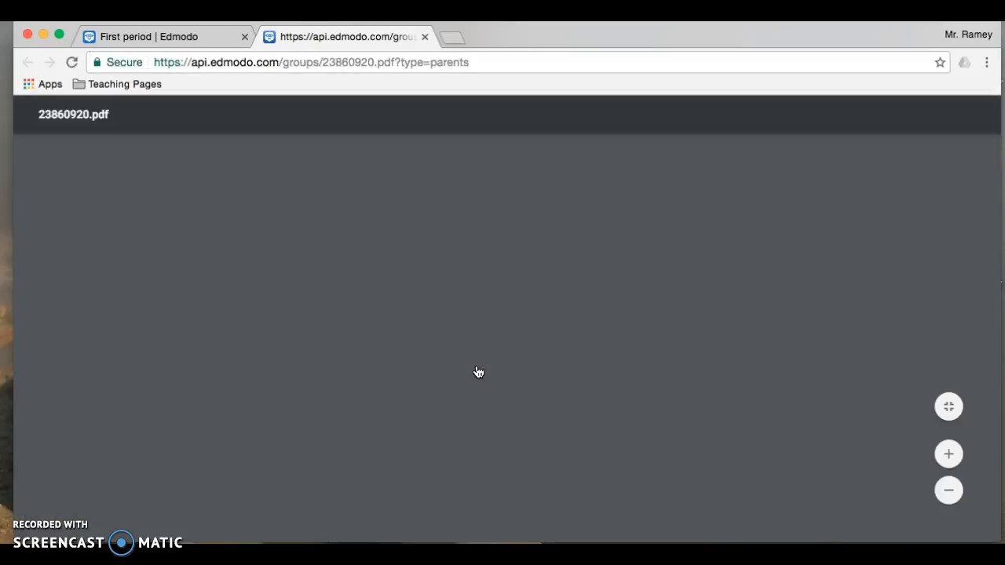
{"action": "scroll", "coordinate": [478, 371], "scroll_direction": "down", "scroll_amount": 1}
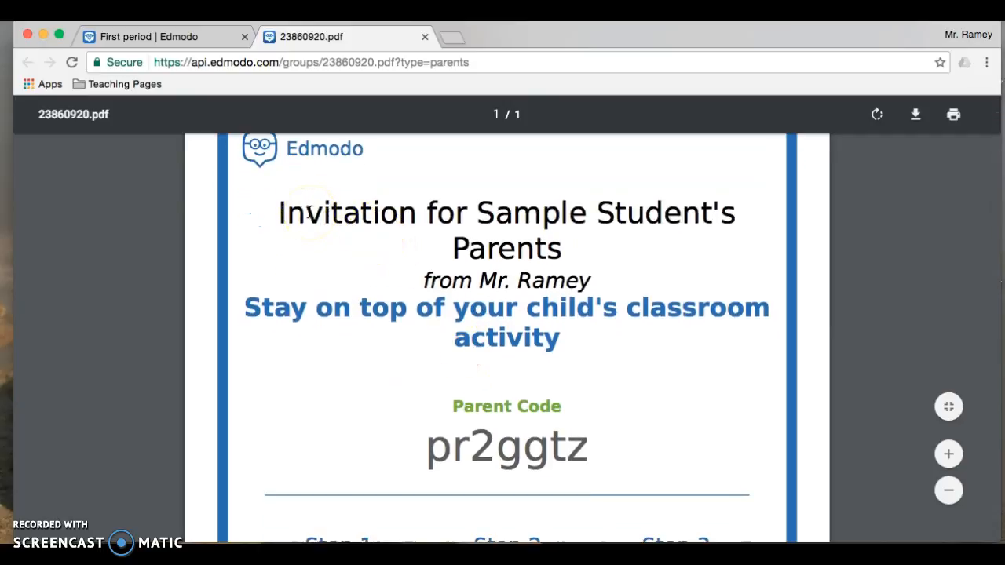
{"action": "scroll", "coordinate": [341, 337], "scroll_direction": "down", "scroll_amount": 2}
{"action": "scroll", "coordinate": [342, 339], "scroll_direction": "down", "scroll_amount": 1}
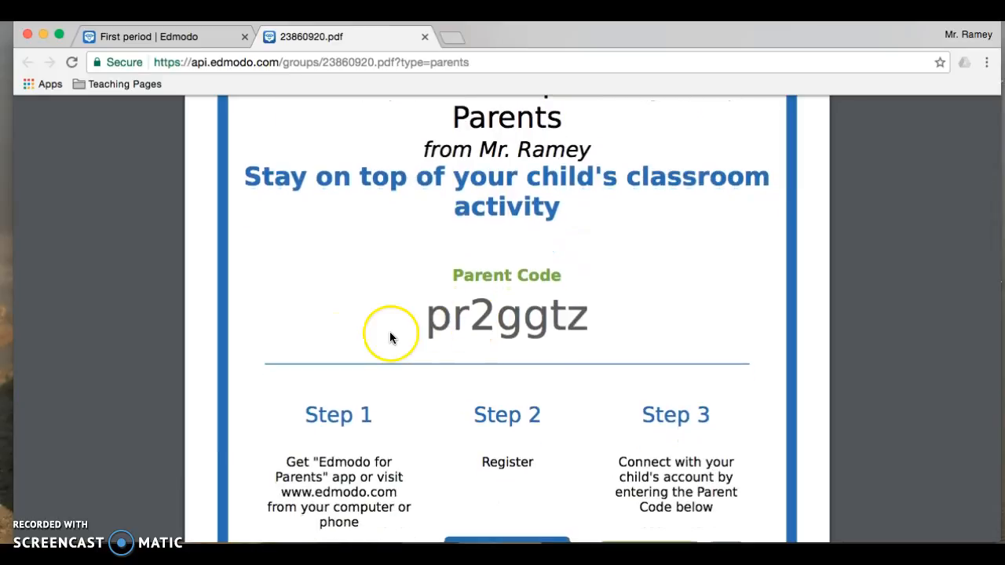
{"action": "left_click_drag", "start_coordinate": [419, 321], "coordinate": [620, 328]}
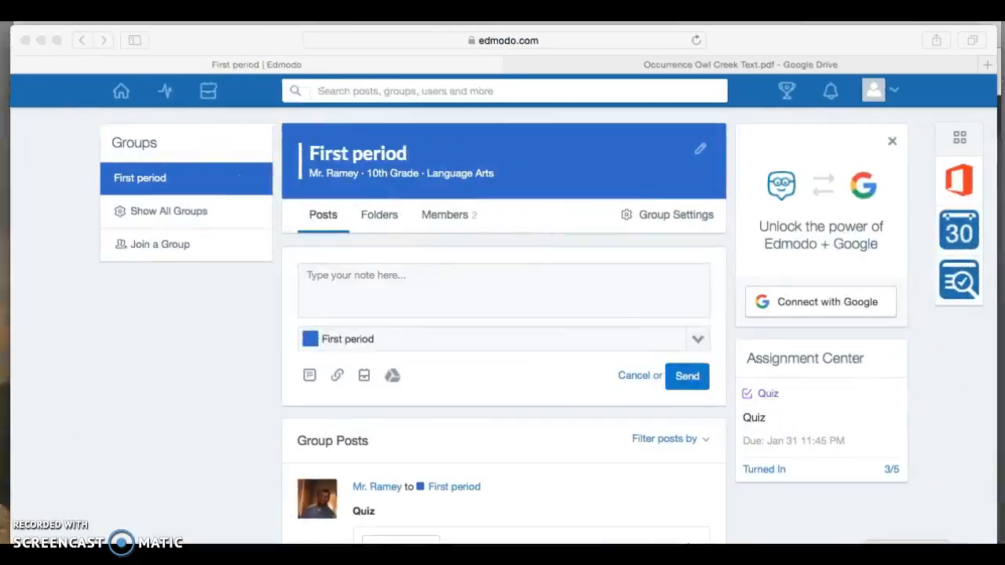
Step: Log the student out in Safari and sign in with the parent's email and password, declining password saving
{"action": "left_click", "coordinate": [514, 176]}
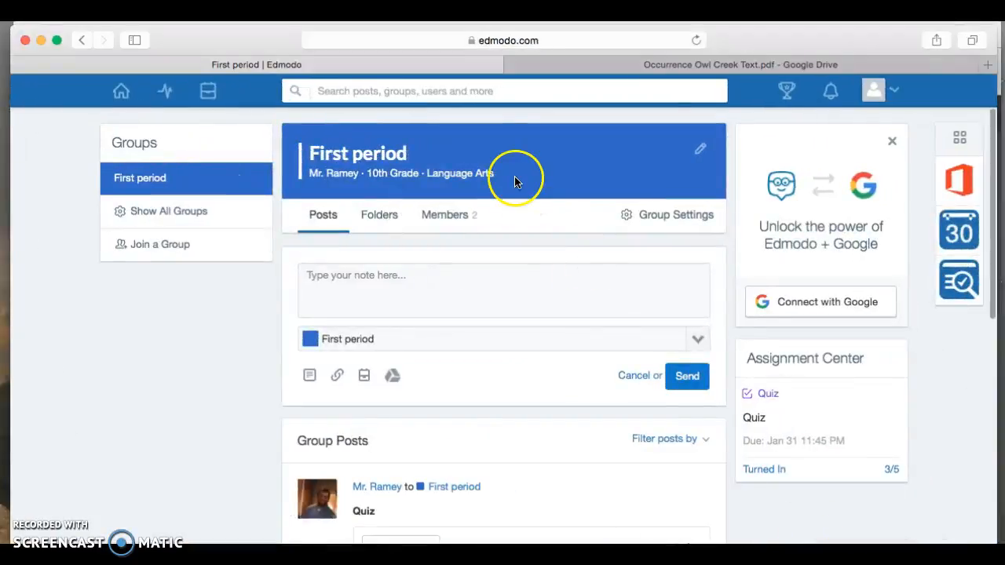
{"action": "left_click", "coordinate": [892, 93]}
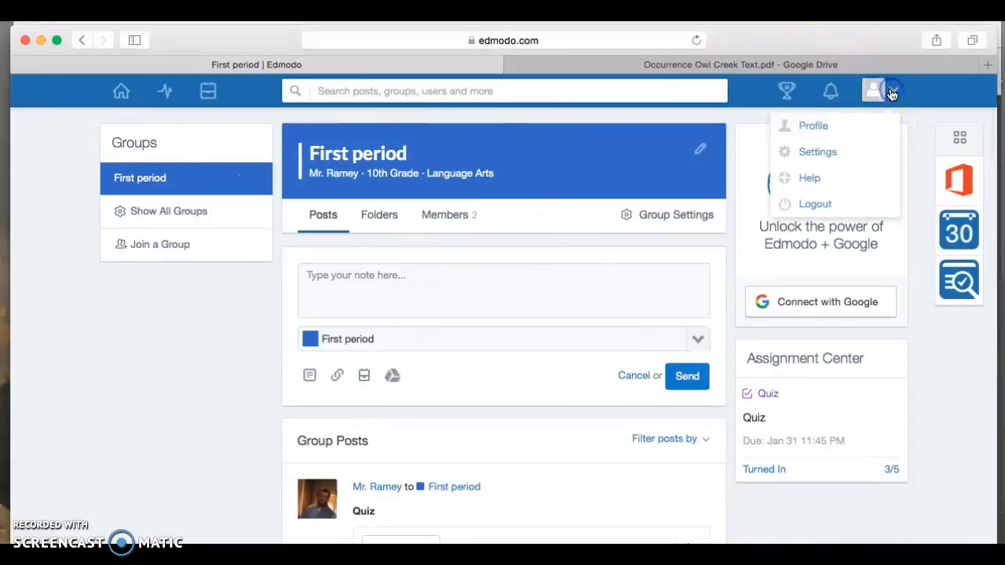
{"action": "left_click", "coordinate": [832, 206]}
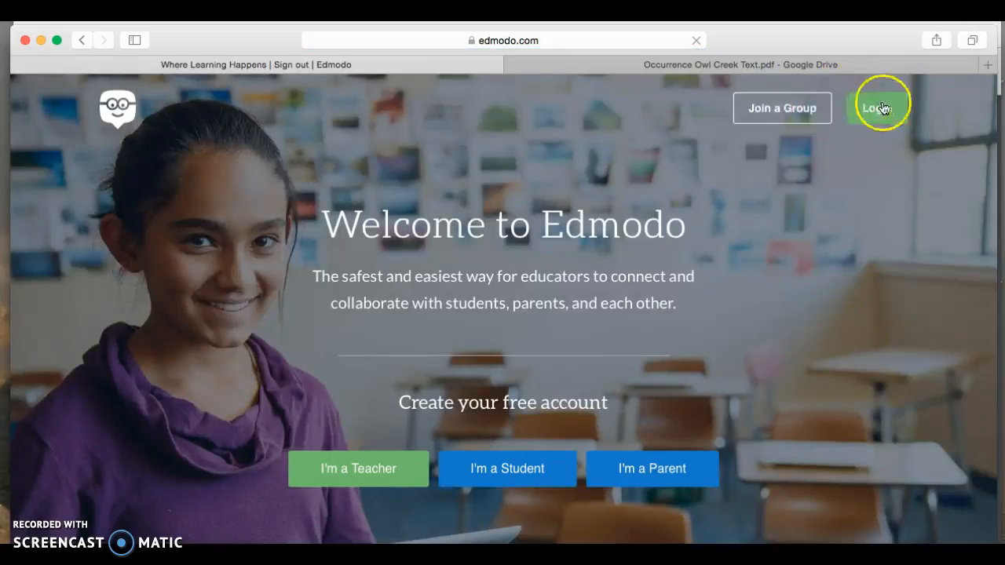
{"action": "left_click", "coordinate": [880, 109]}
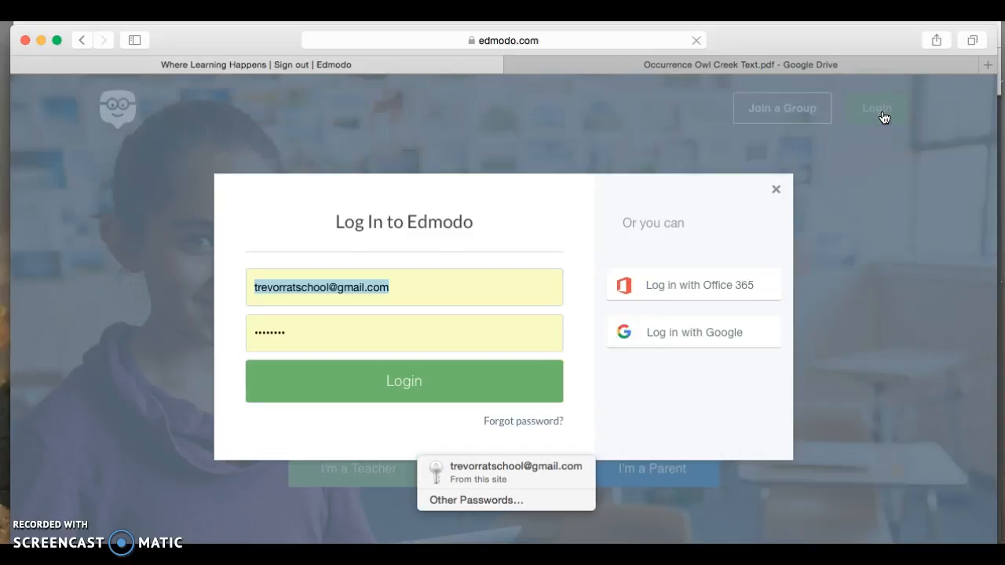
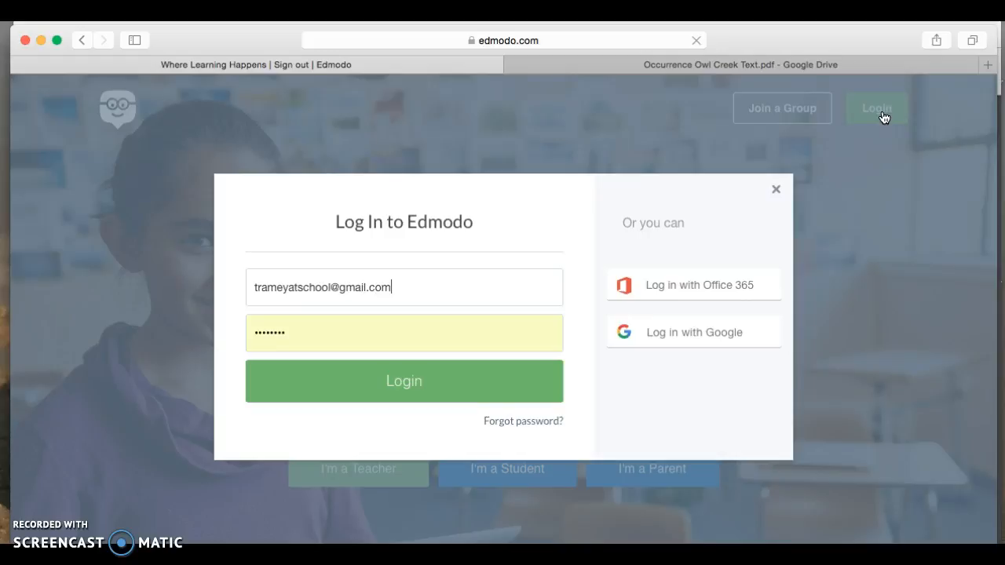
{"action": "left_click", "coordinate": [409, 393]}
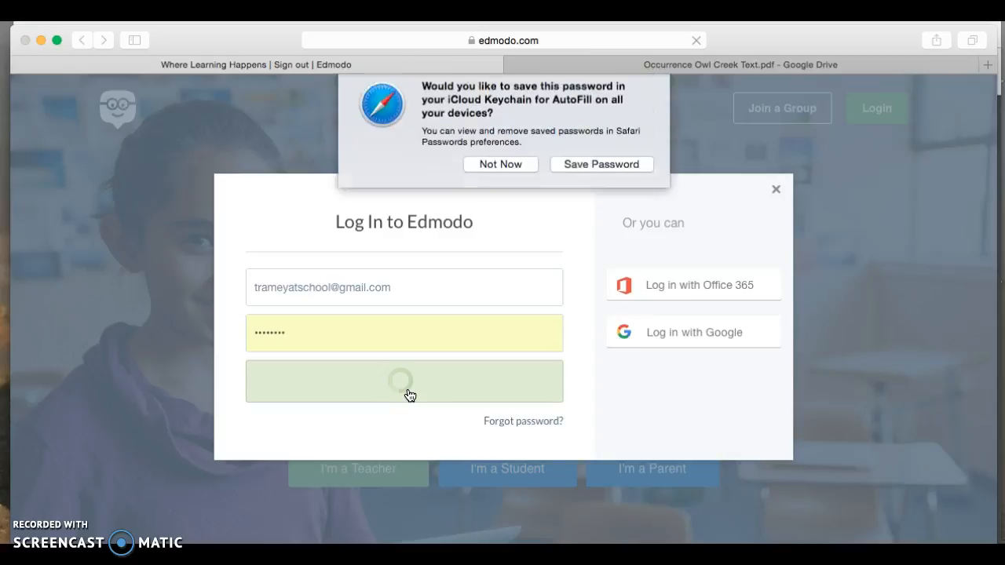
{"action": "left_click", "coordinate": [518, 174]}
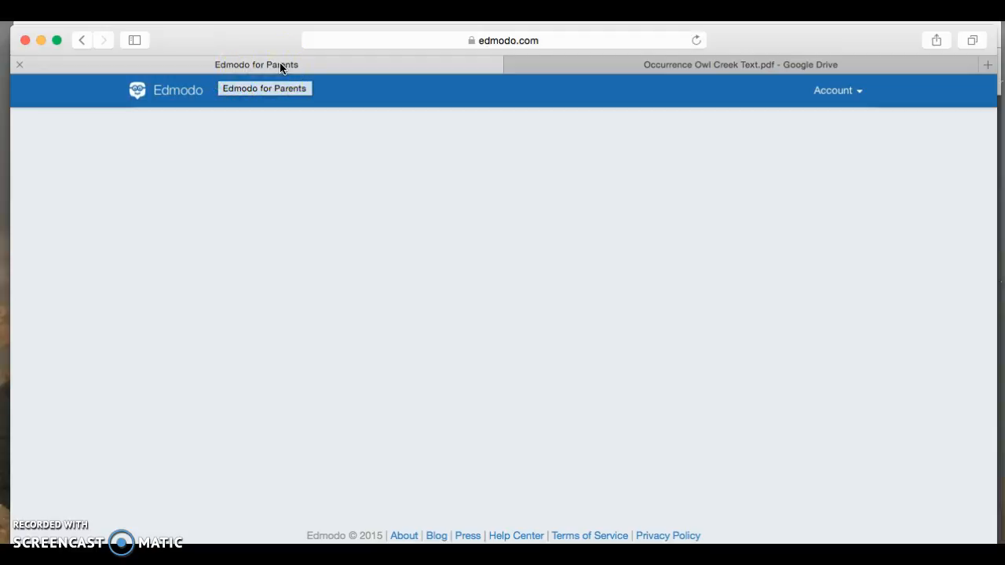
Step: View the student's assignments with the Quiz graded 3/5, then minimize the parent's Safari window
{"action": "left_click", "coordinate": [842, 92]}
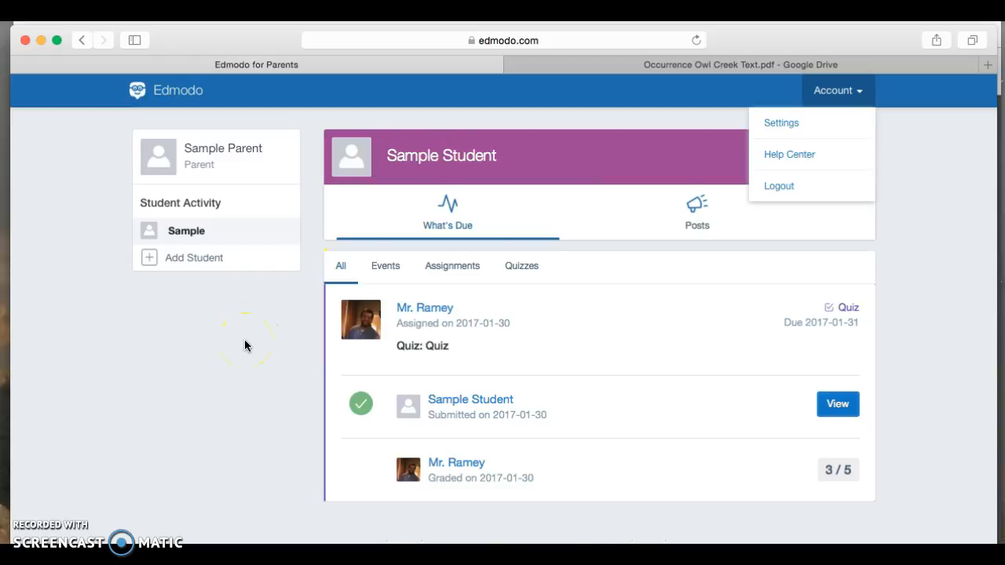
{"action": "scroll", "coordinate": [244, 345], "scroll_direction": "down", "scroll_amount": 1}
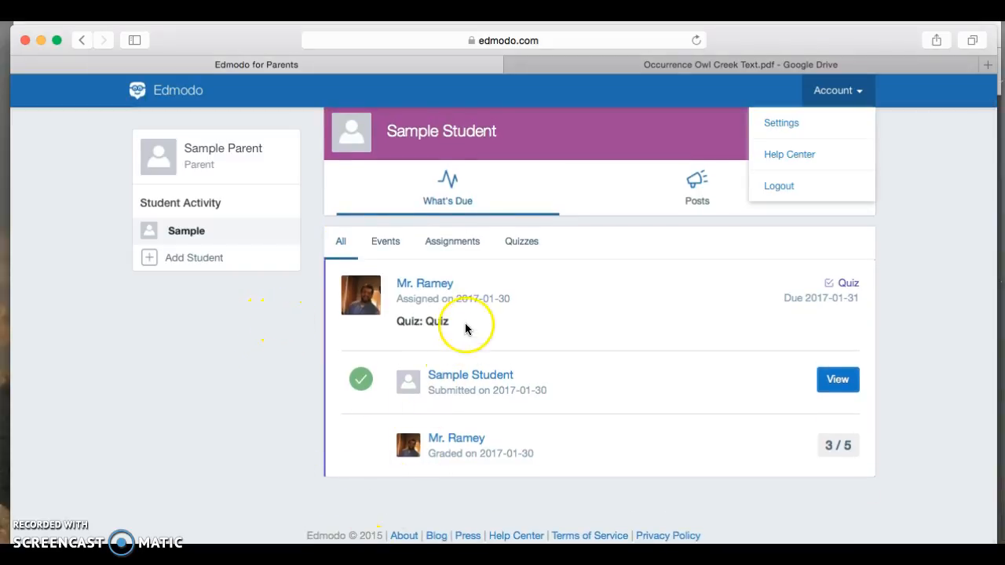
{"action": "left_click", "coordinate": [464, 239]}
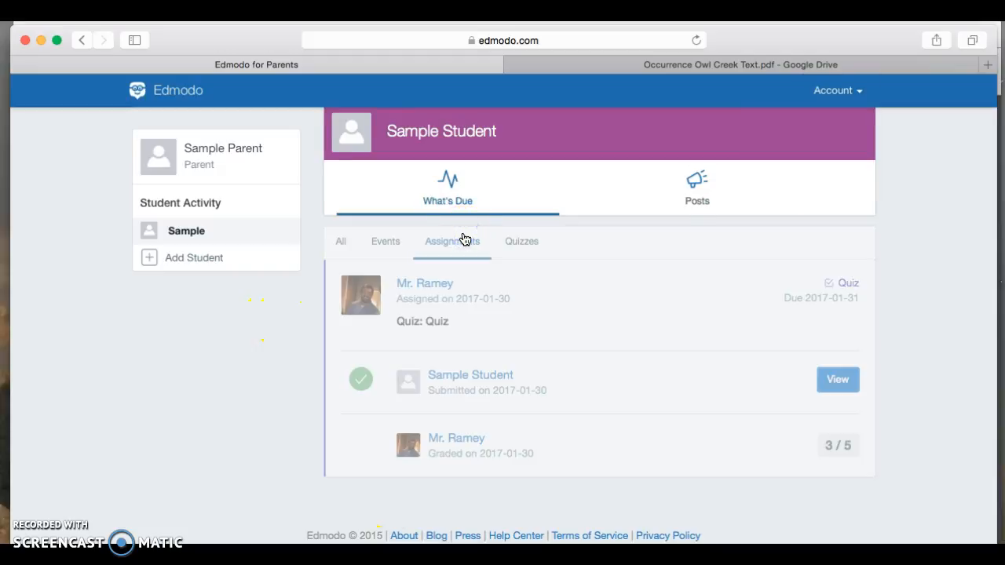
{"action": "left_click", "coordinate": [345, 251]}
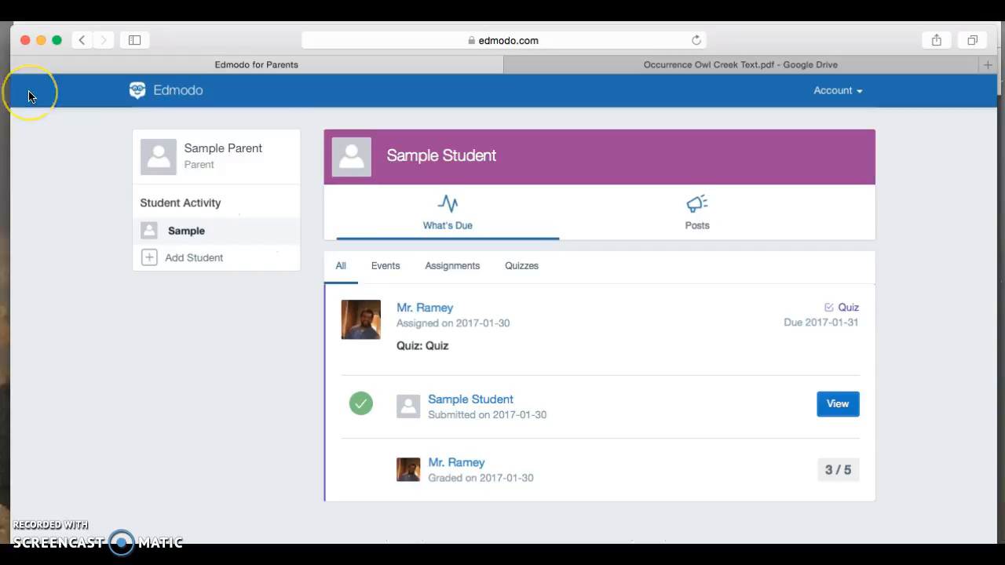
{"action": "left_click", "coordinate": [42, 39]}
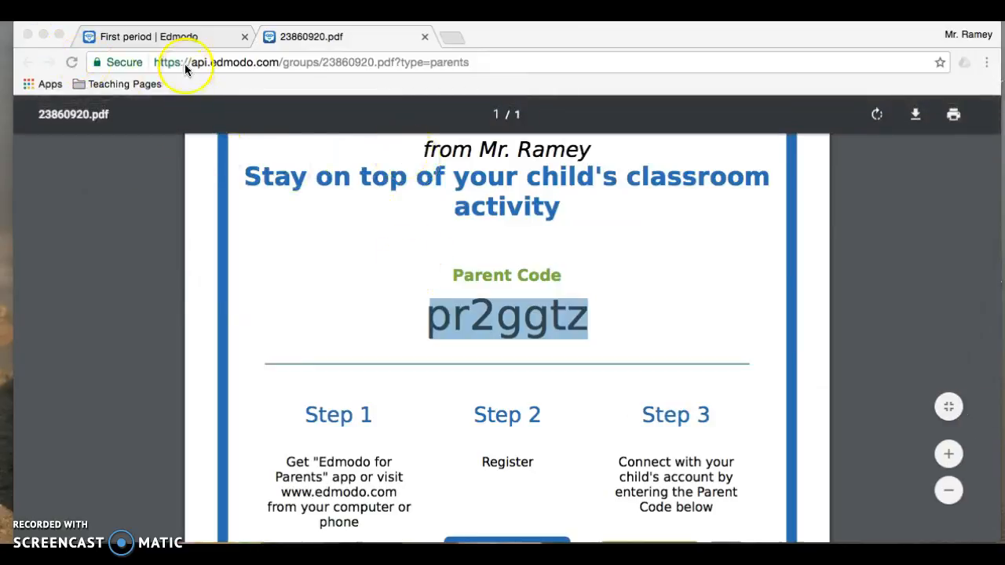
Step: Switch to Chrome's 'First period | Edmodo' tab and go to the teacher's home feed showing the student's quiz message
{"action": "left_click", "coordinate": [191, 38]}
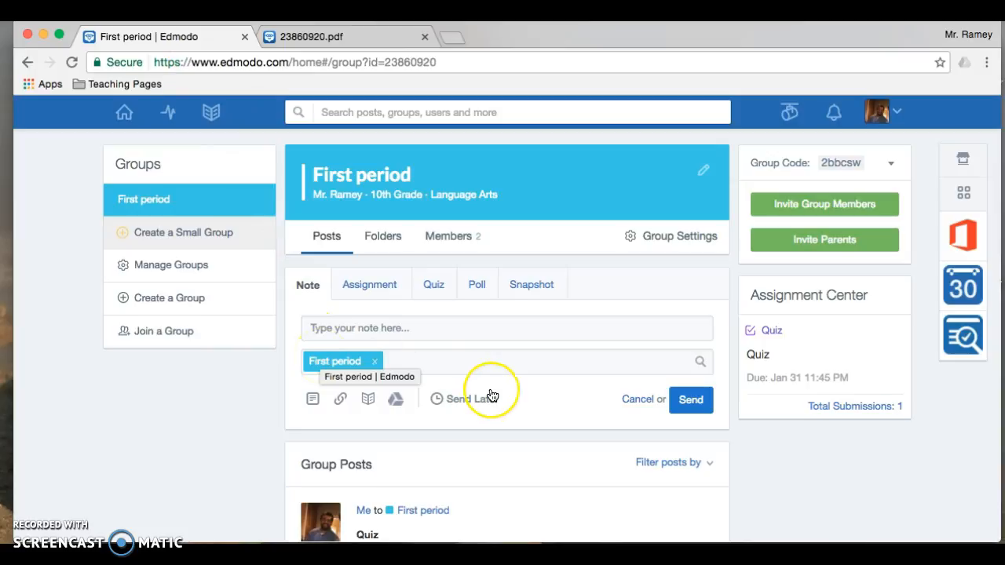
{"action": "scroll", "coordinate": [490, 395], "scroll_direction": "down", "scroll_amount": 10}
{"action": "scroll", "coordinate": [491, 395], "scroll_direction": "up", "scroll_amount": 10}
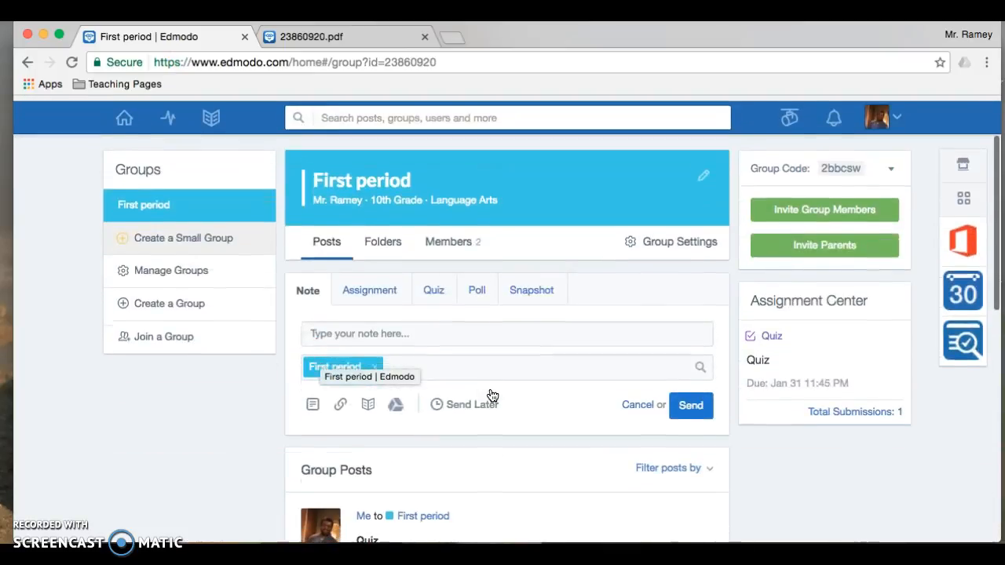
{"action": "left_click", "coordinate": [163, 201]}
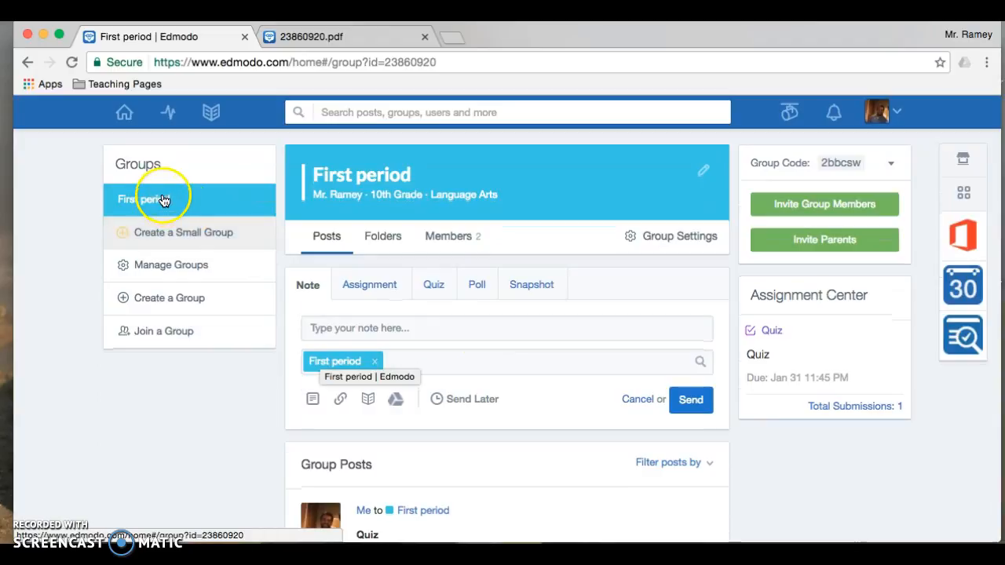
{"action": "left_click", "coordinate": [130, 114]}
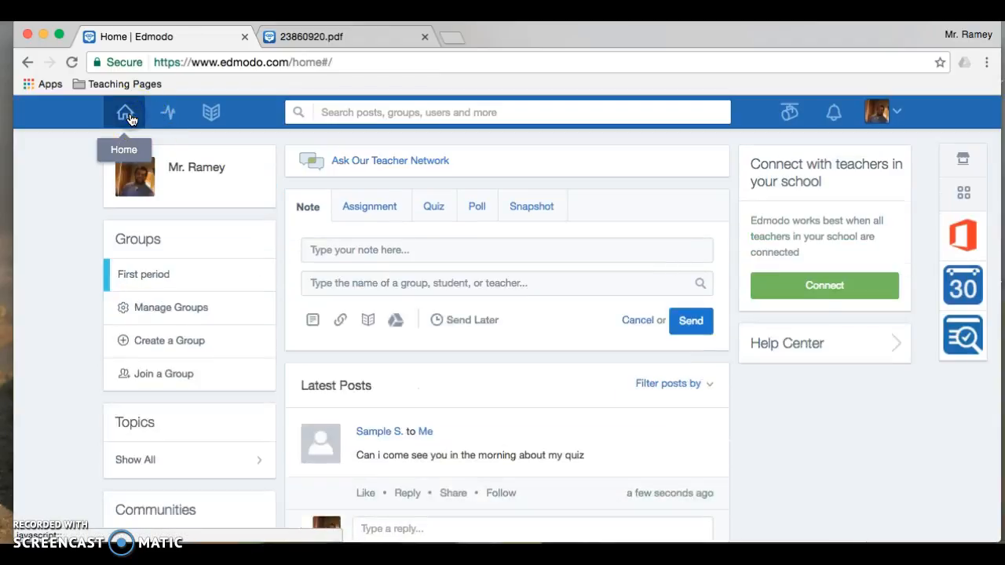
{"action": "scroll", "coordinate": [519, 412], "scroll_direction": "down", "scroll_amount": 5}
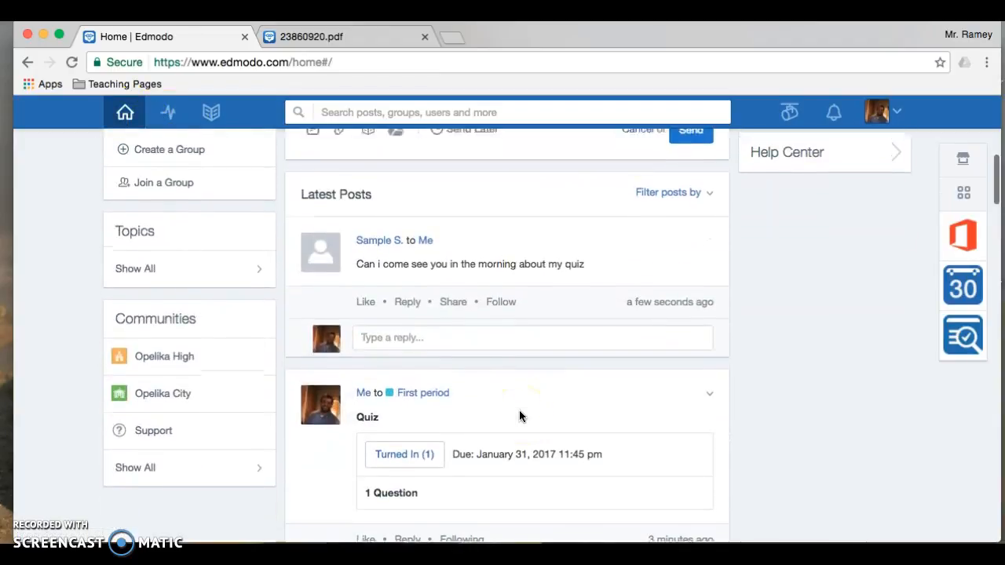
{"action": "scroll", "coordinate": [202, 173], "scroll_direction": "up", "scroll_amount": 5}
{"action": "scroll", "coordinate": [385, 399], "scroll_direction": "down", "scroll_amount": 8}
{"action": "scroll", "coordinate": [386, 401], "scroll_direction": "up", "scroll_amount": 8}
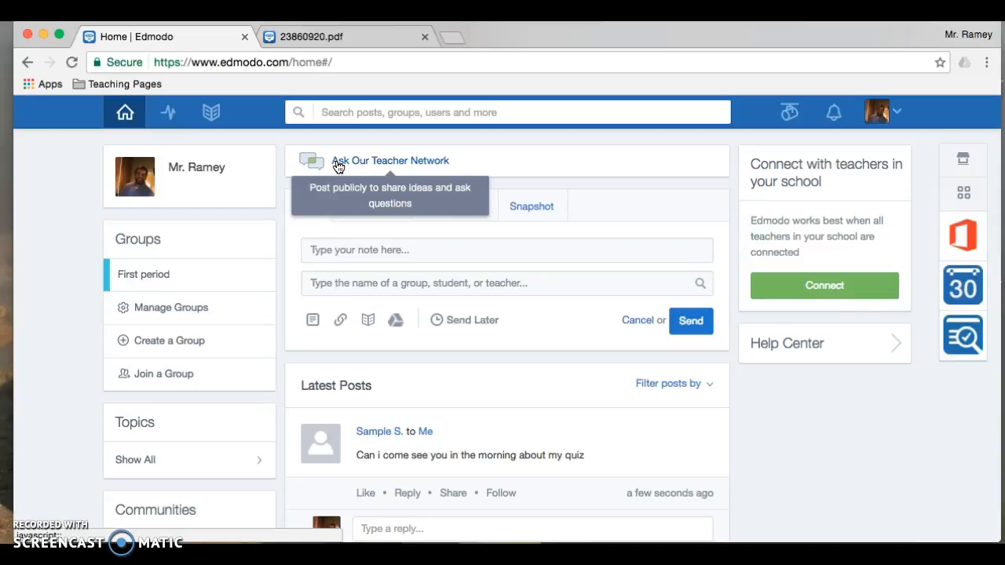
{"action": "scroll", "coordinate": [401, 490], "scroll_direction": "down", "scroll_amount": 10}
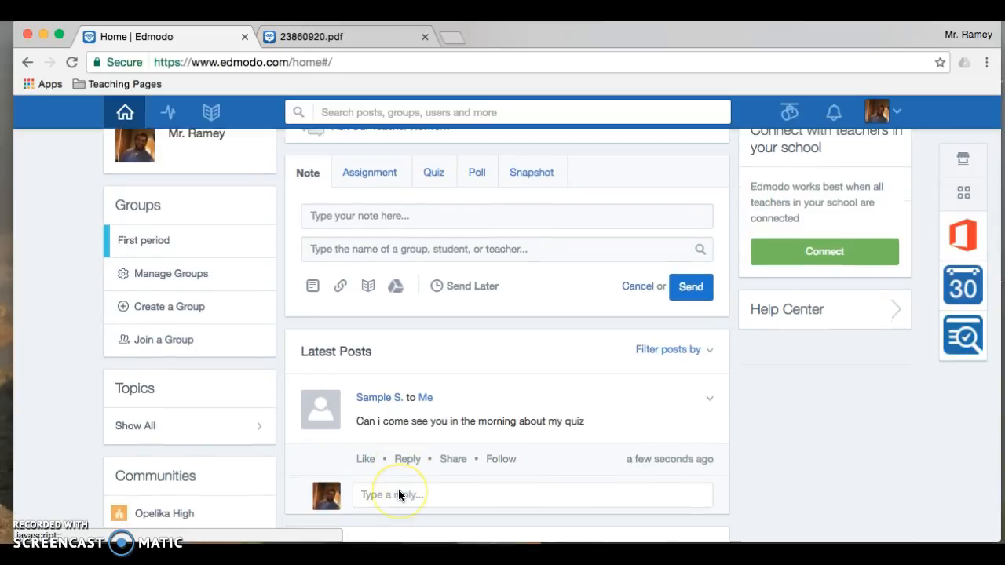
{"action": "scroll", "coordinate": [399, 495], "scroll_direction": "down", "scroll_amount": 2}
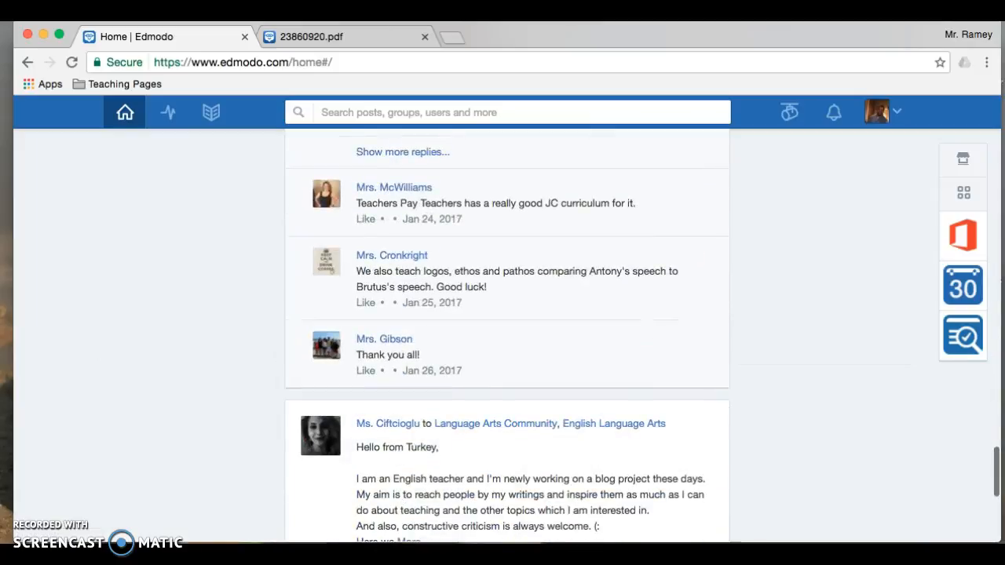
{"action": "scroll", "coordinate": [521, 358], "scroll_direction": "up", "scroll_amount": 1}
{"action": "scroll", "coordinate": [520, 357], "scroll_direction": "up", "scroll_amount": 5}
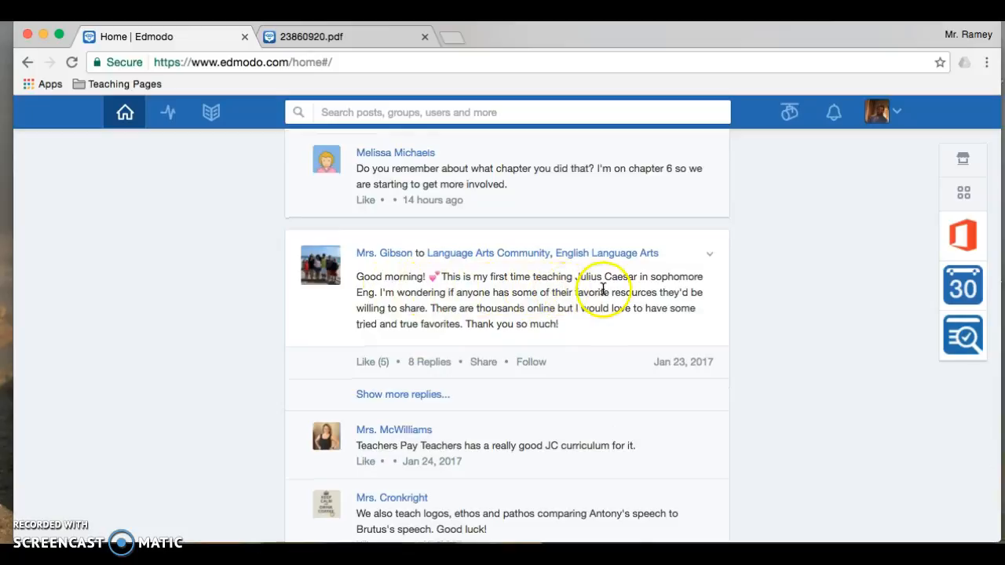
{"action": "scroll", "coordinate": [604, 287], "scroll_direction": "down", "scroll_amount": 1}
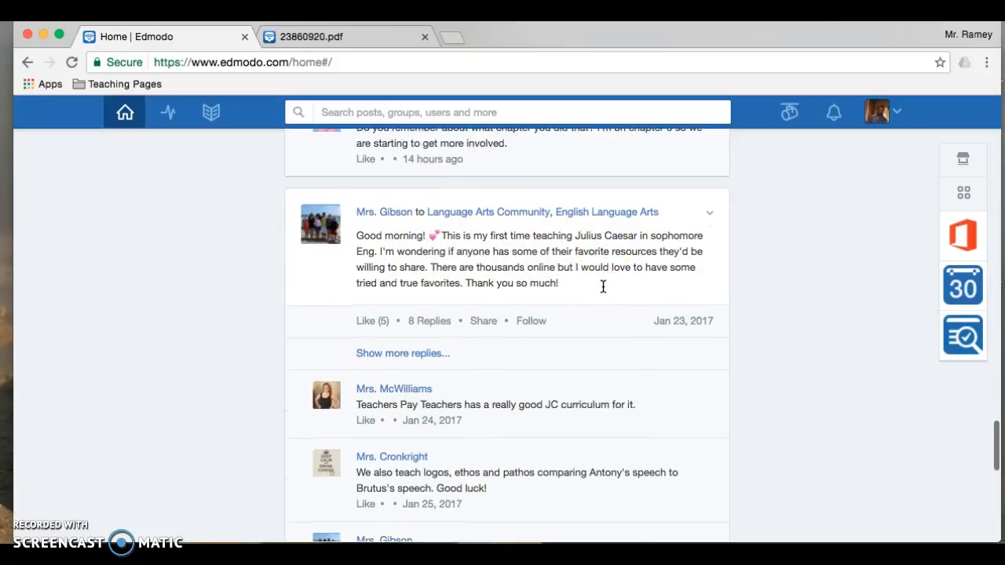
{"action": "scroll", "coordinate": [402, 396], "scroll_direction": "down", "scroll_amount": 2}
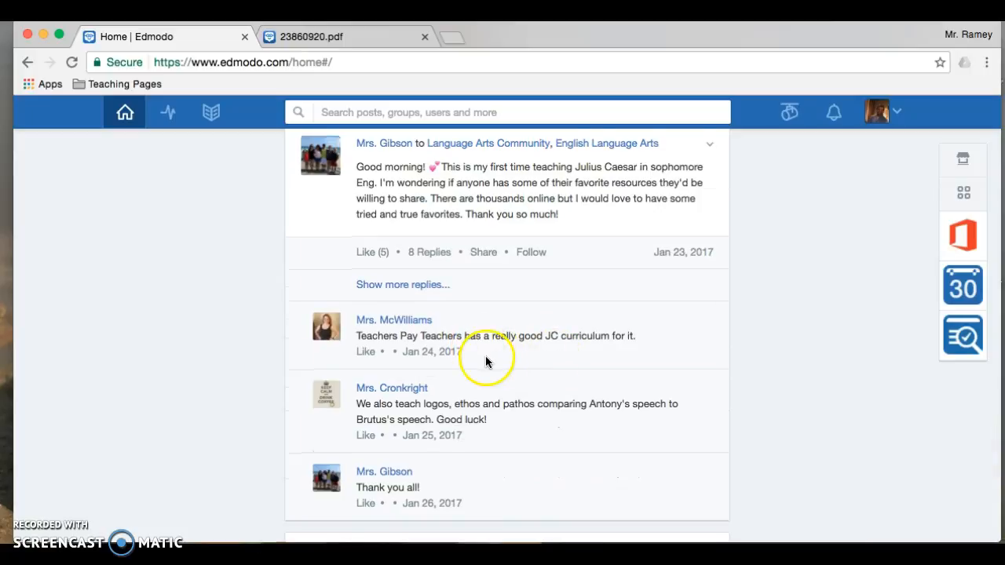
{"action": "scroll", "coordinate": [486, 346], "scroll_direction": "down", "scroll_amount": 2}
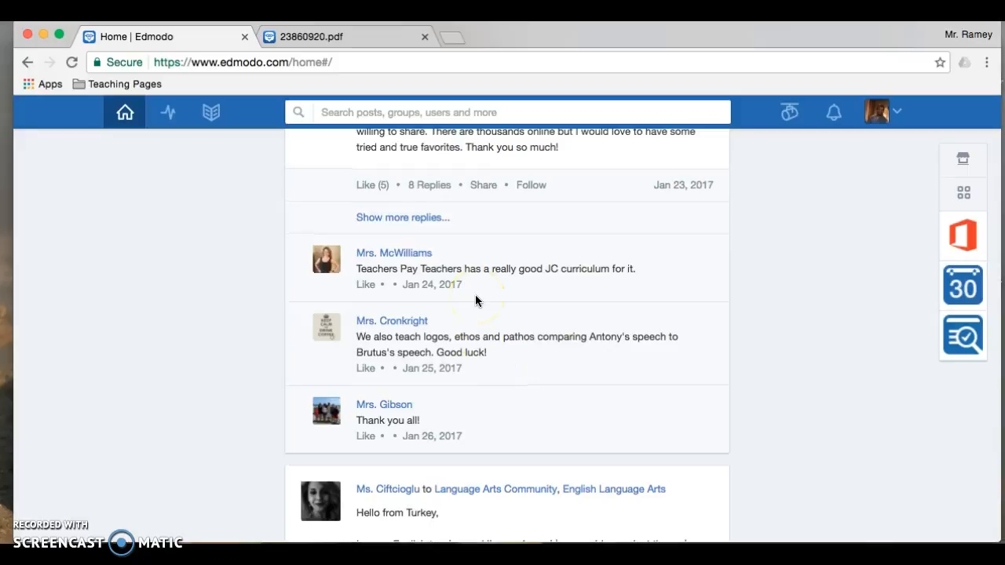
{"action": "scroll", "coordinate": [475, 299], "scroll_direction": "up", "scroll_amount": 20}
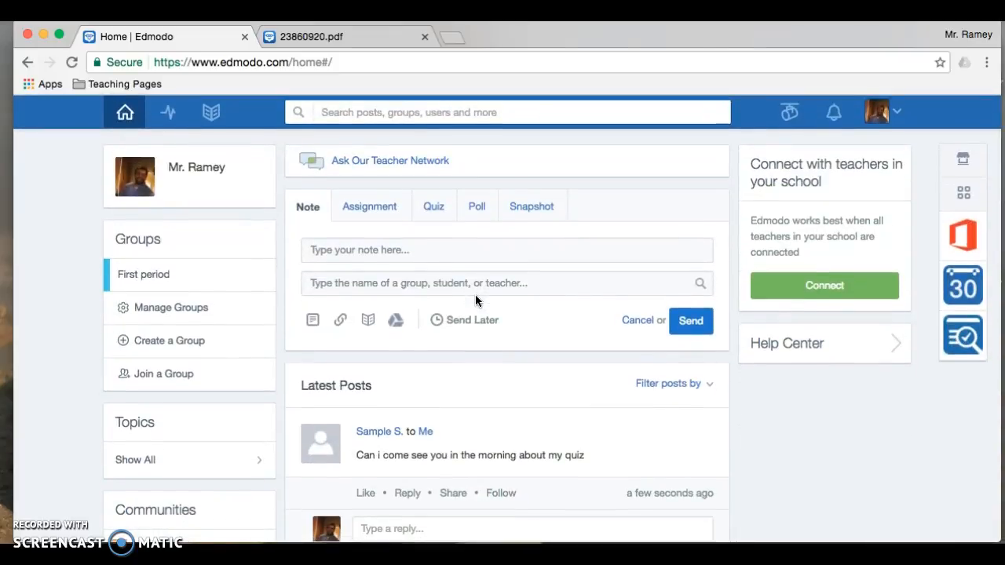